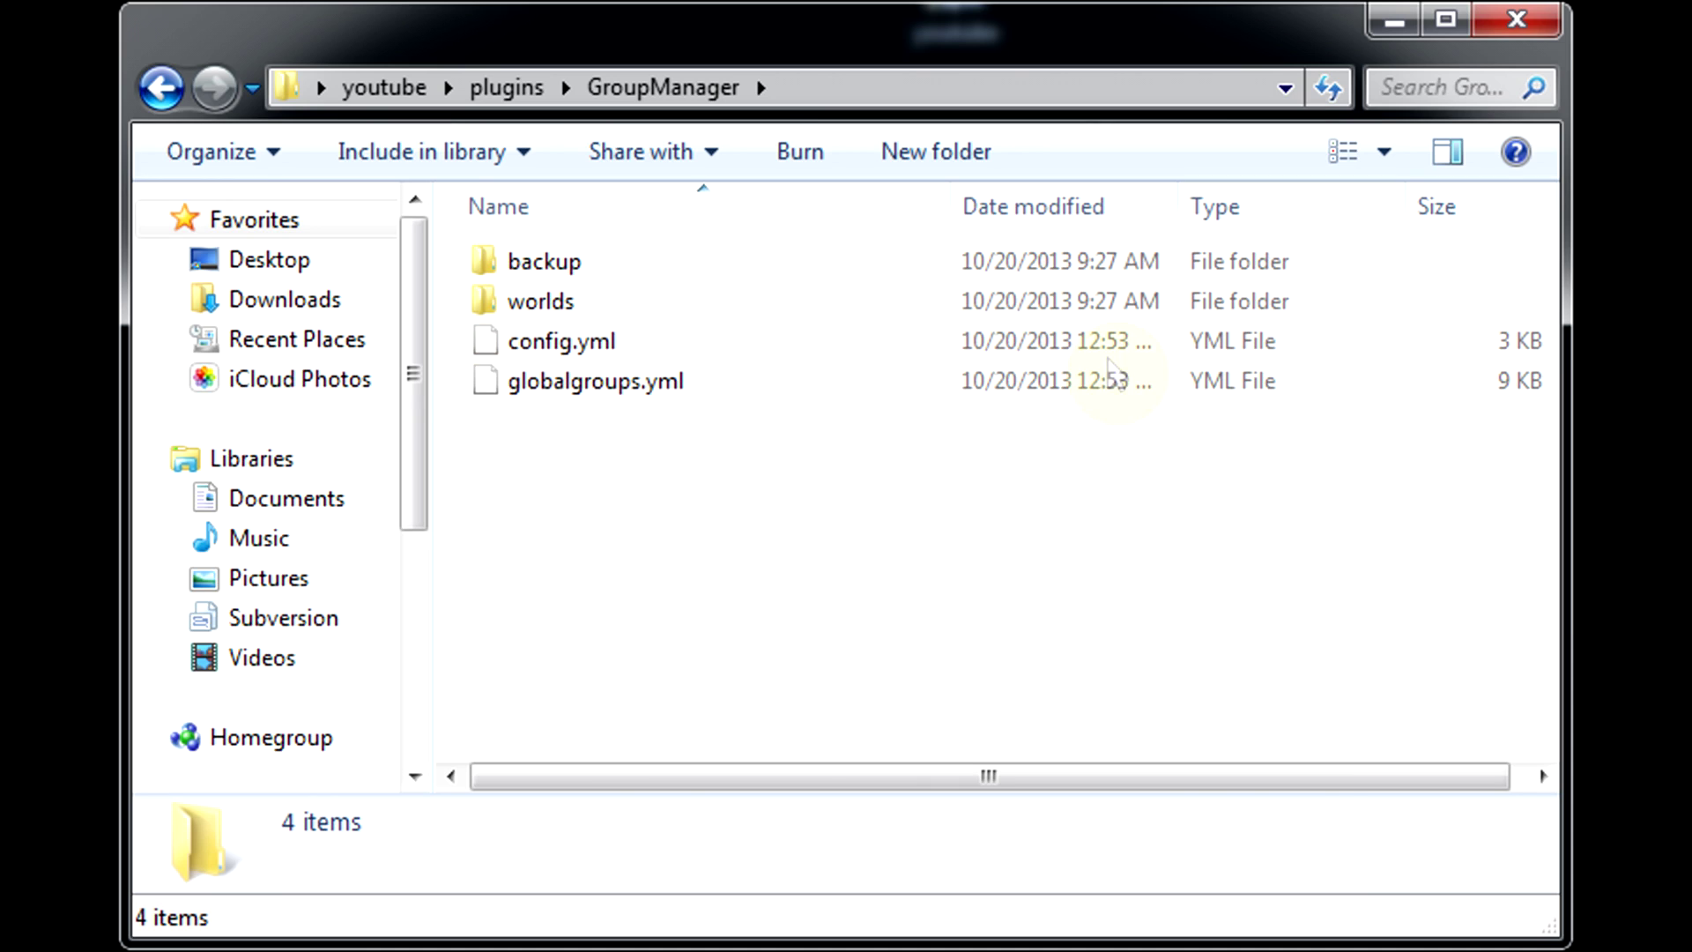
# Step: Open config.yml from the GroupManager folder in Notepad++ and review its settings
pyautogui.rightClick(555, 350)
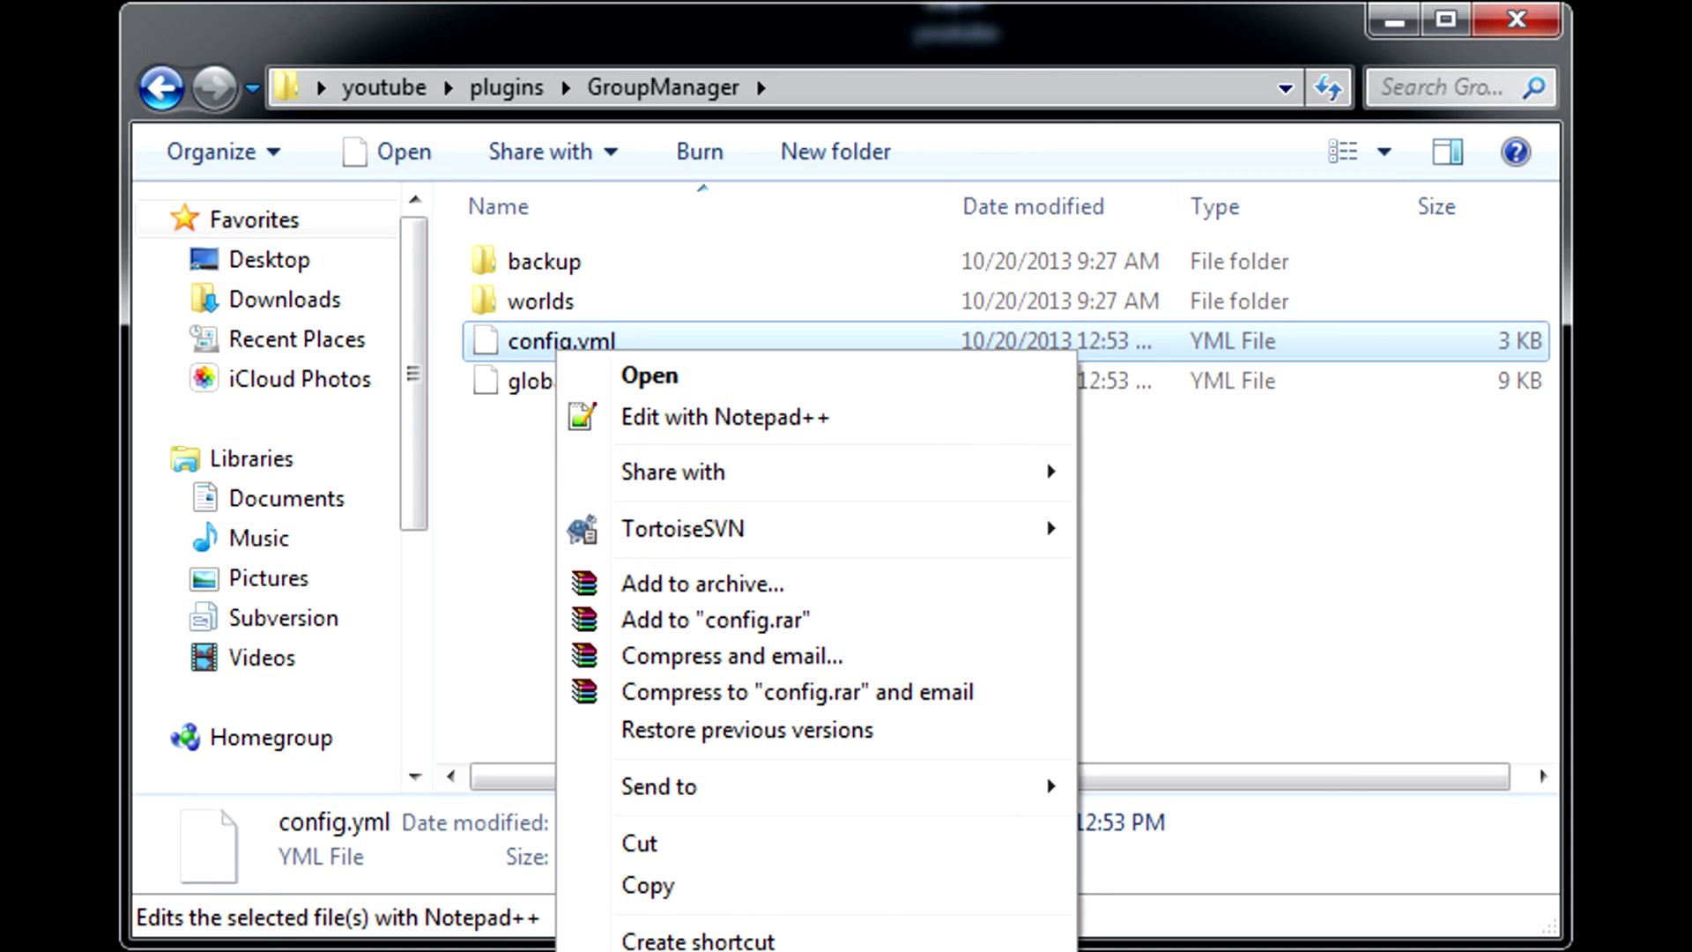
pyautogui.click(670, 417)
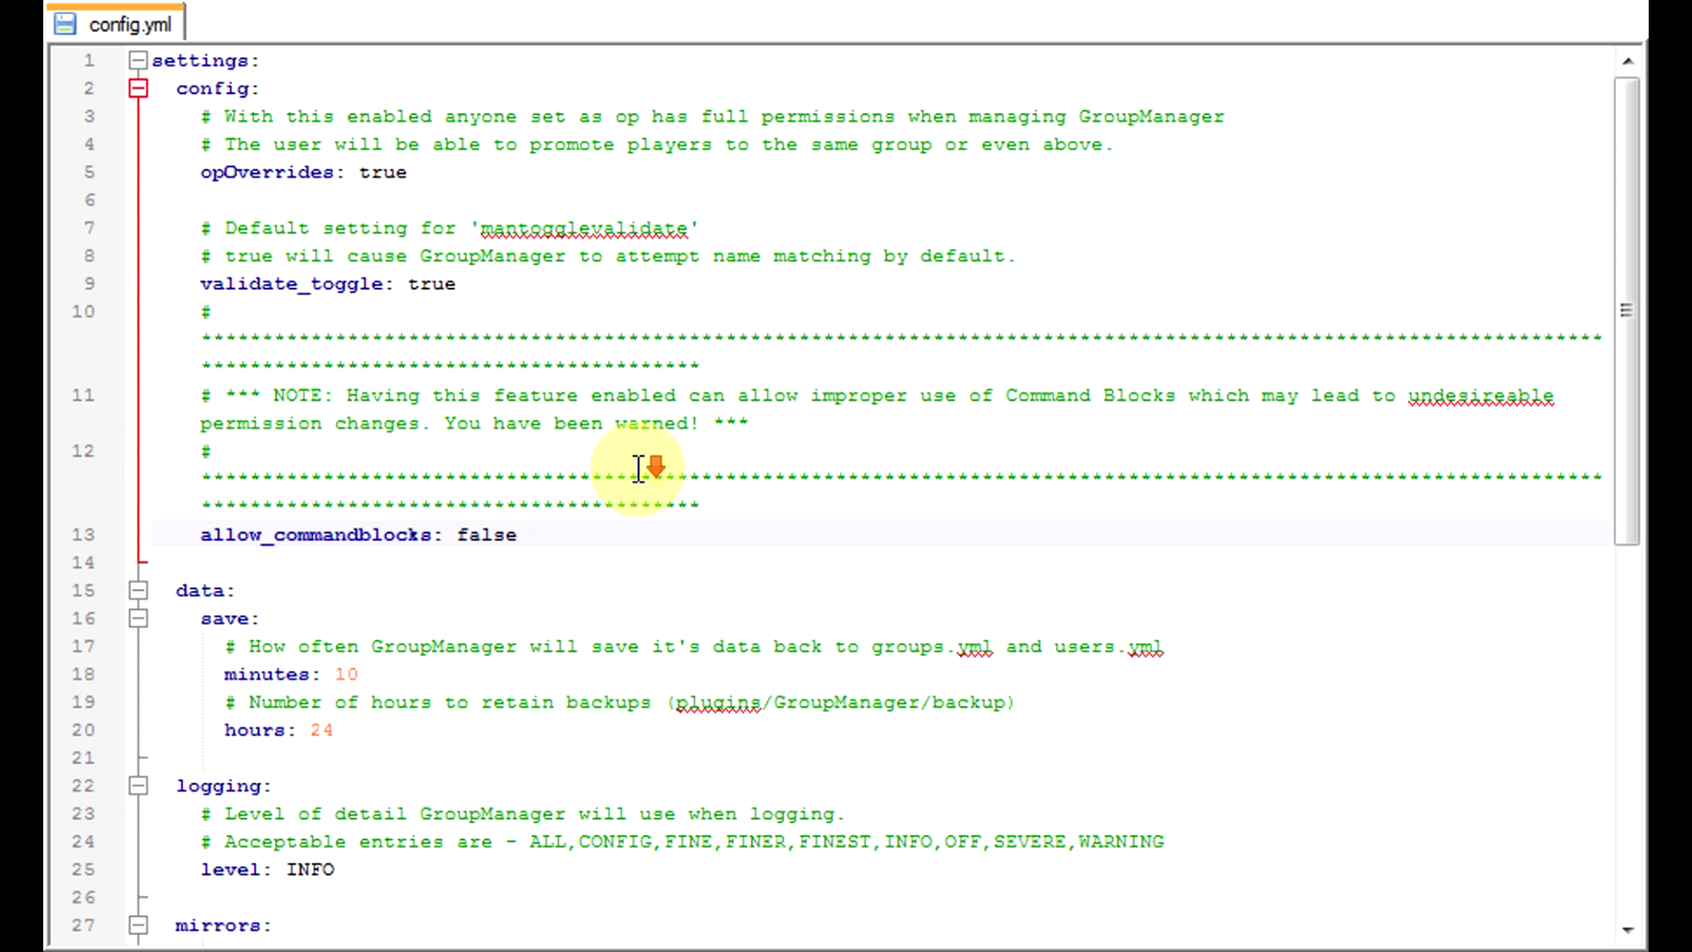
pyautogui.scroll(-8, 635, 463)
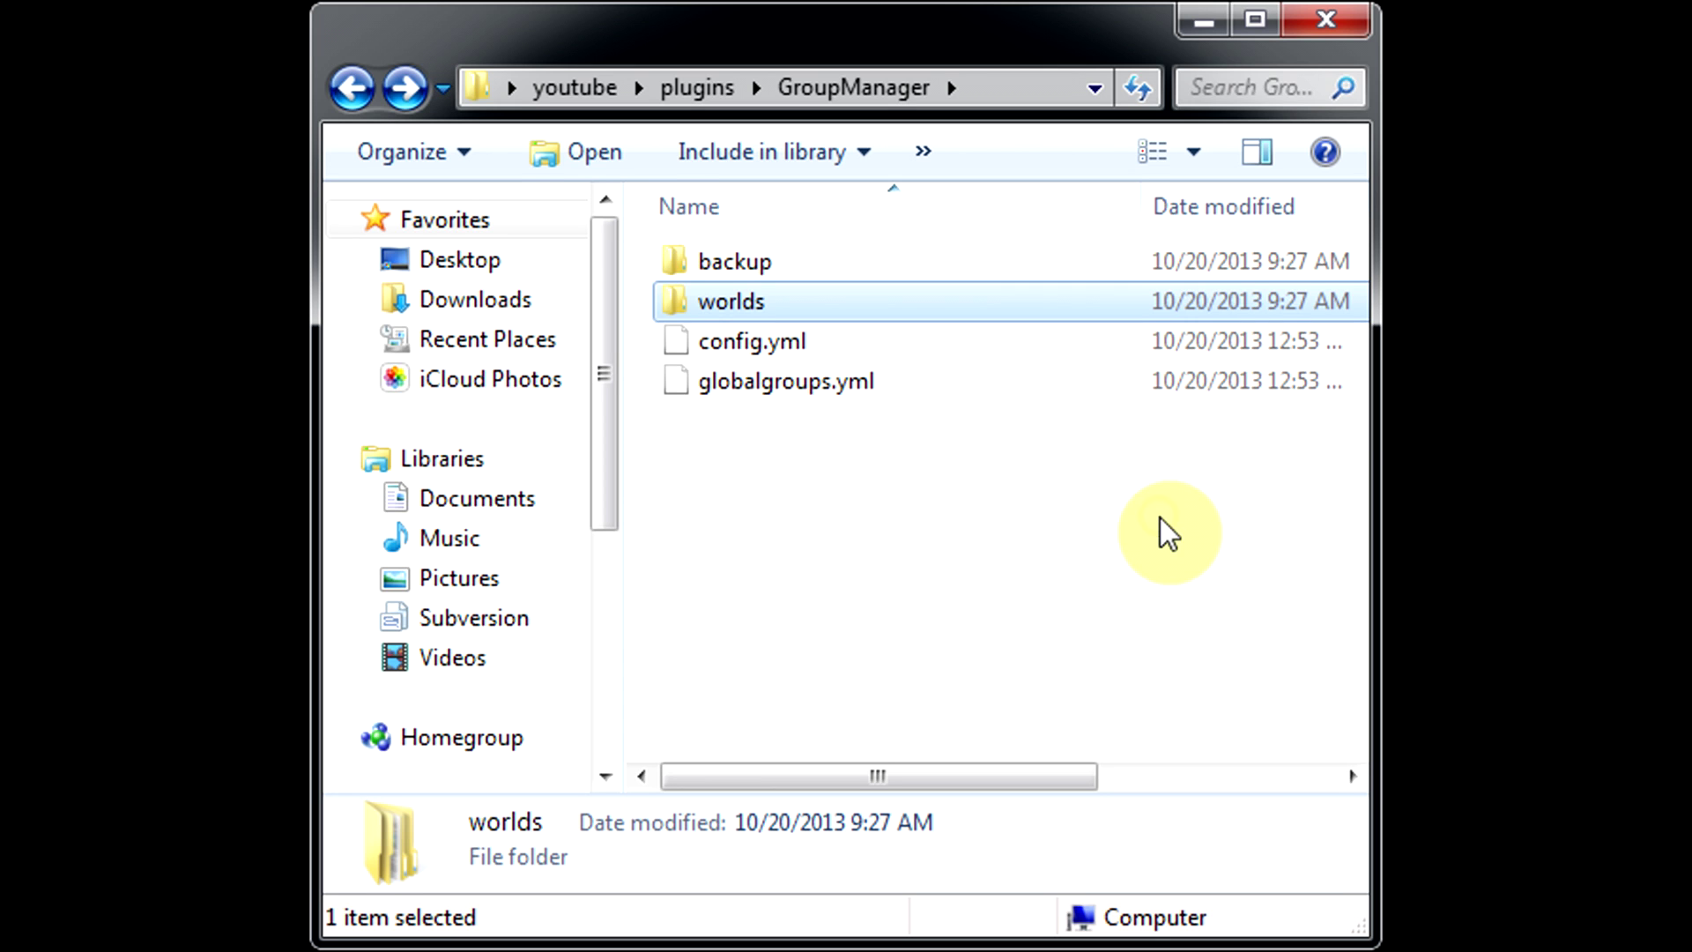
# Step: Look inside the world subfolder of the worlds folder, and return to the GroupManager folder
pyautogui.click(979, 463)
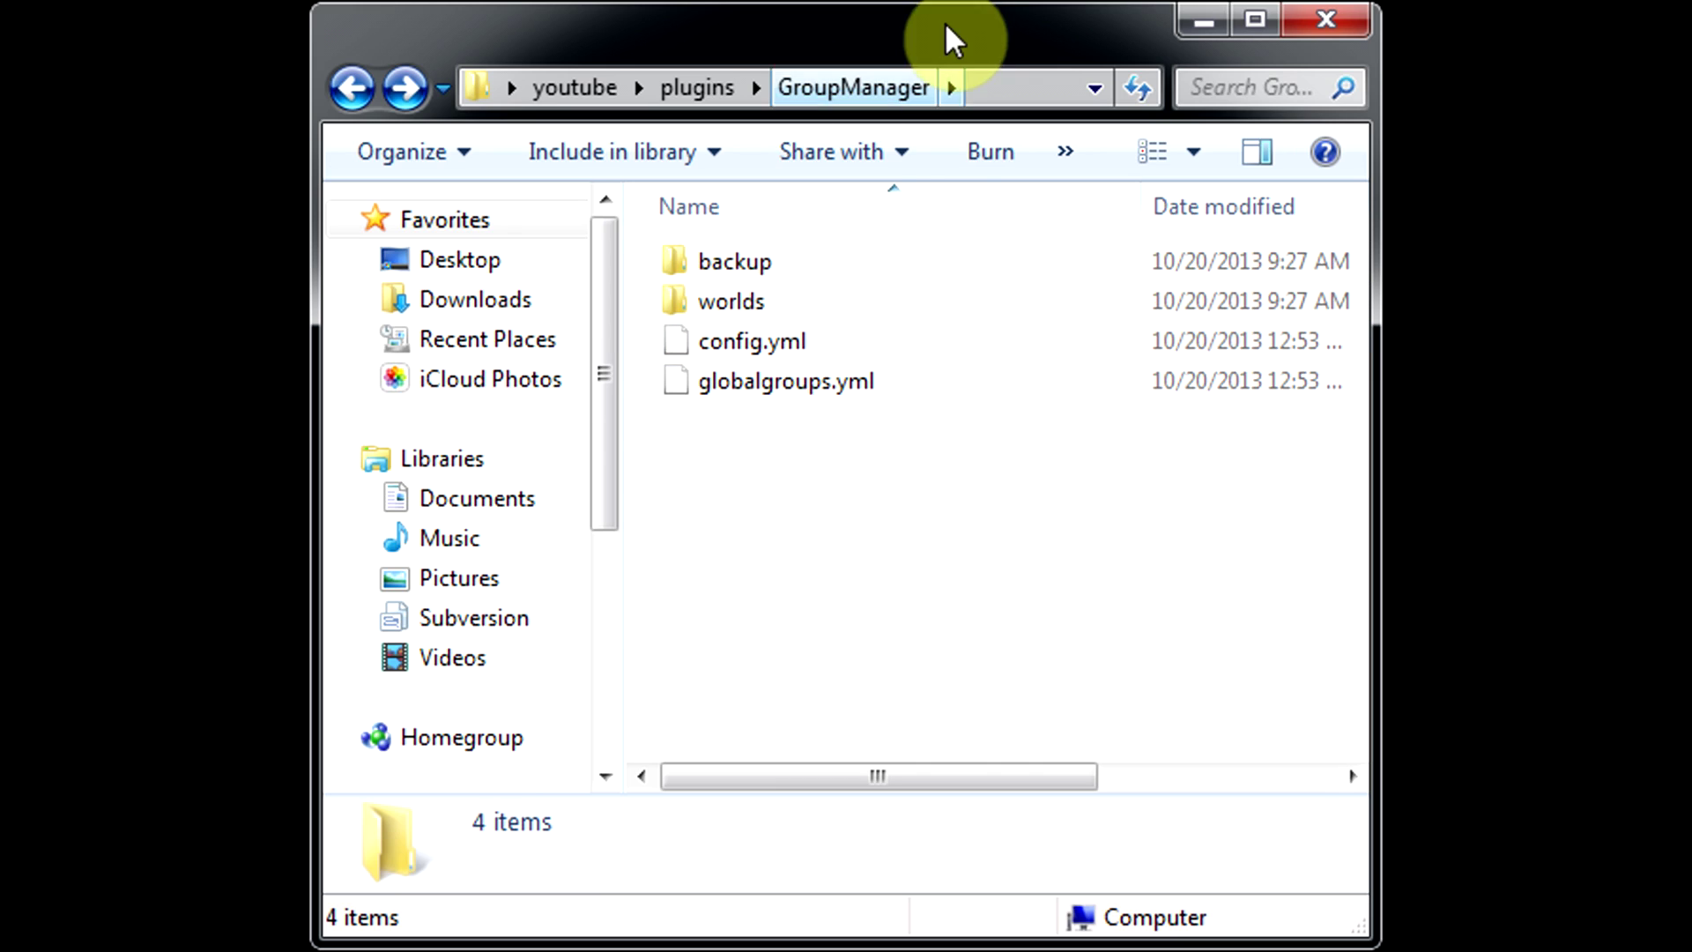
pyautogui.doubleClick(774, 302)
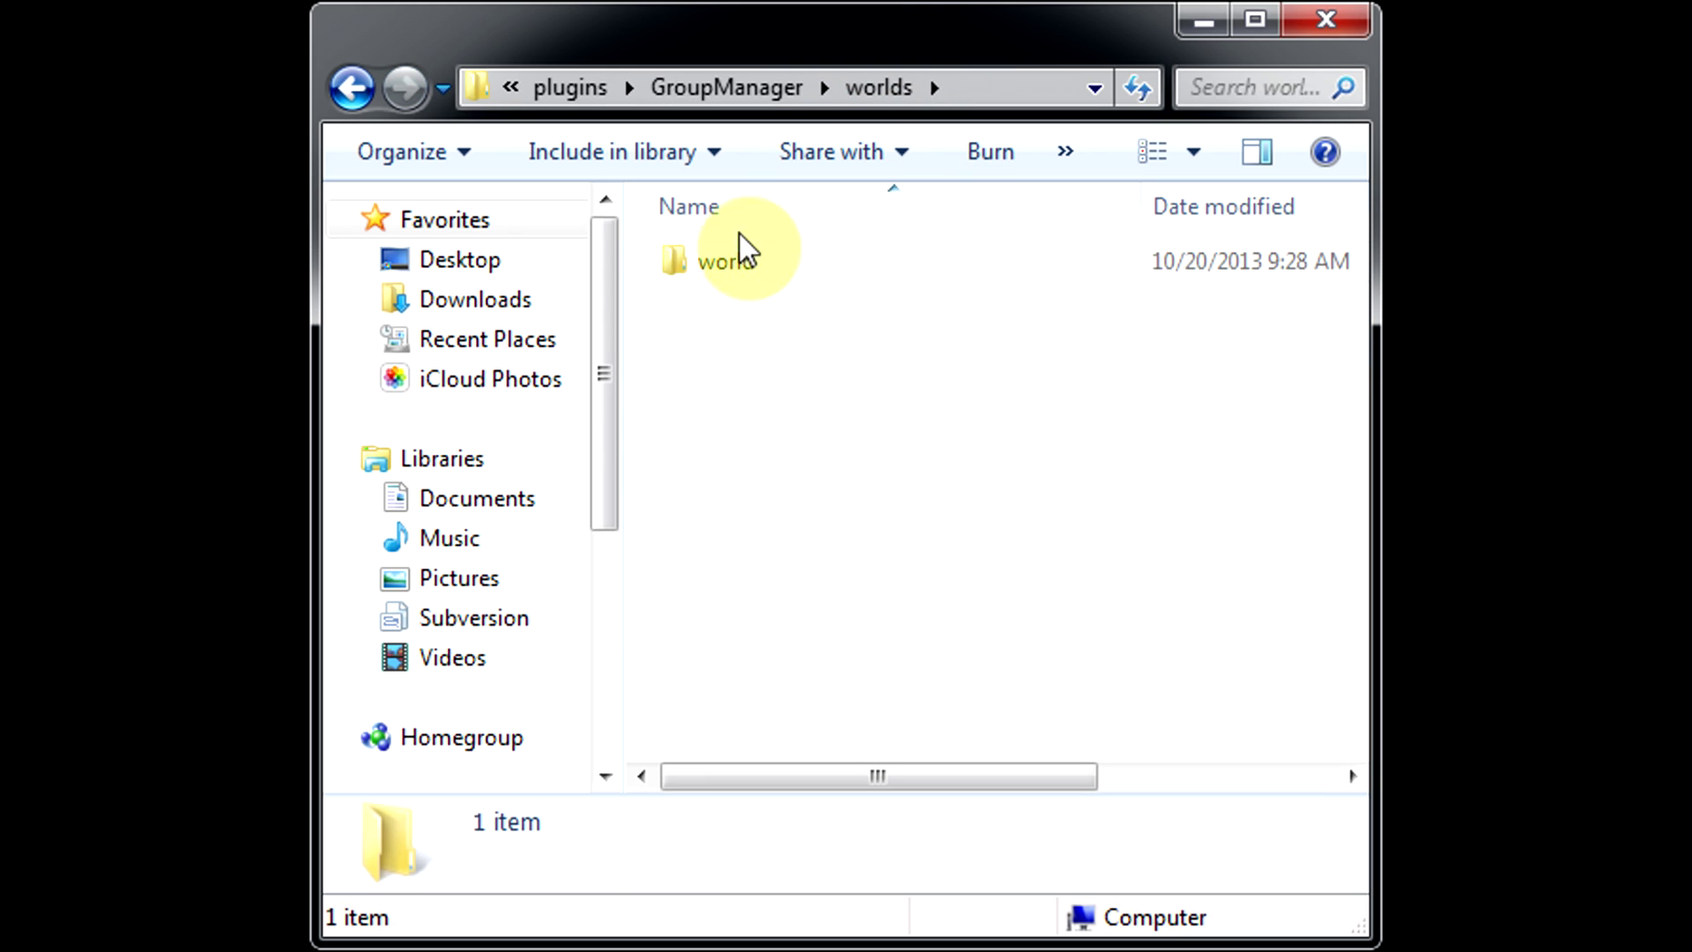
pyautogui.doubleClick(724, 260)
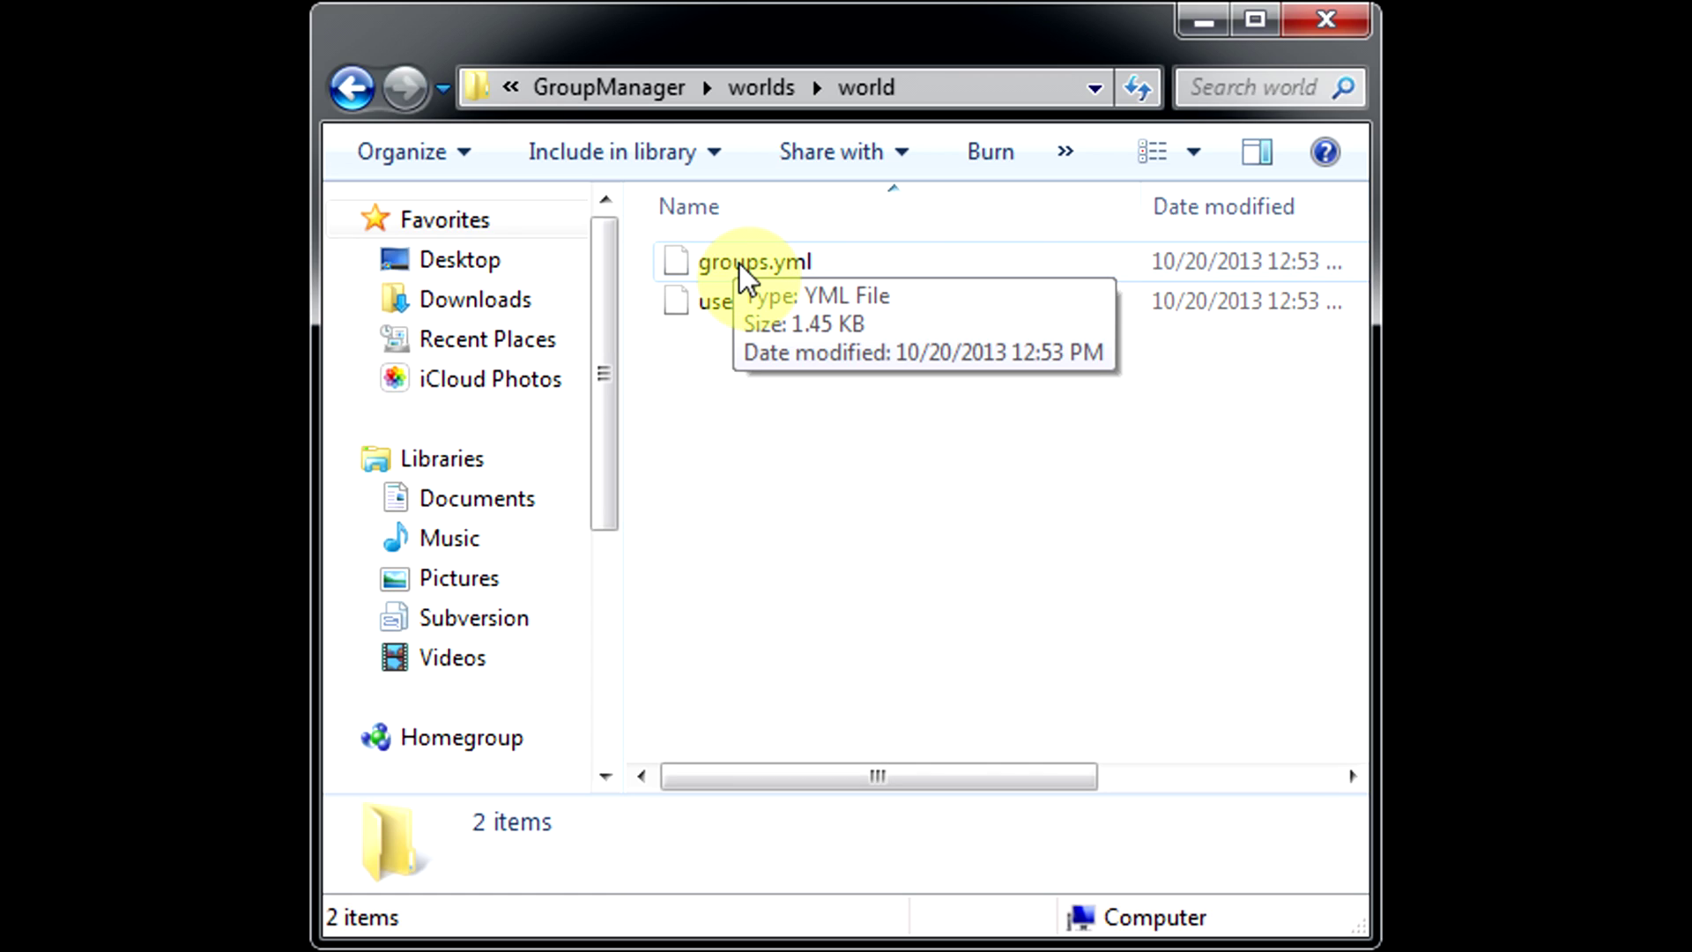
pyautogui.click(351, 95)
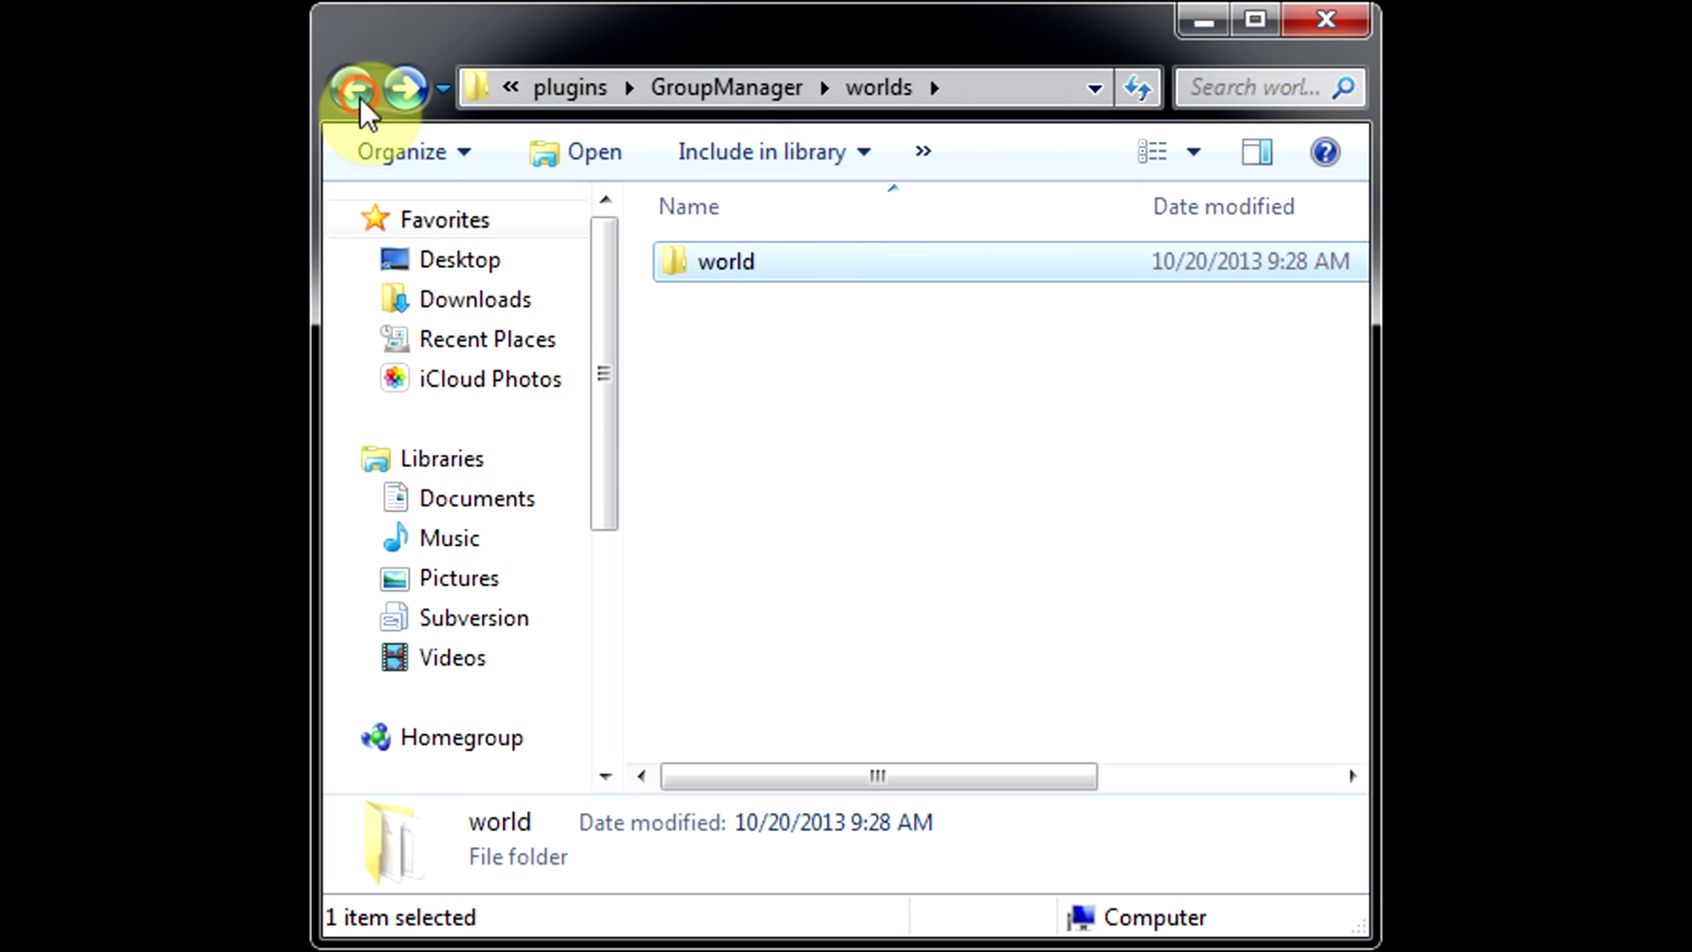
pyautogui.click(357, 95)
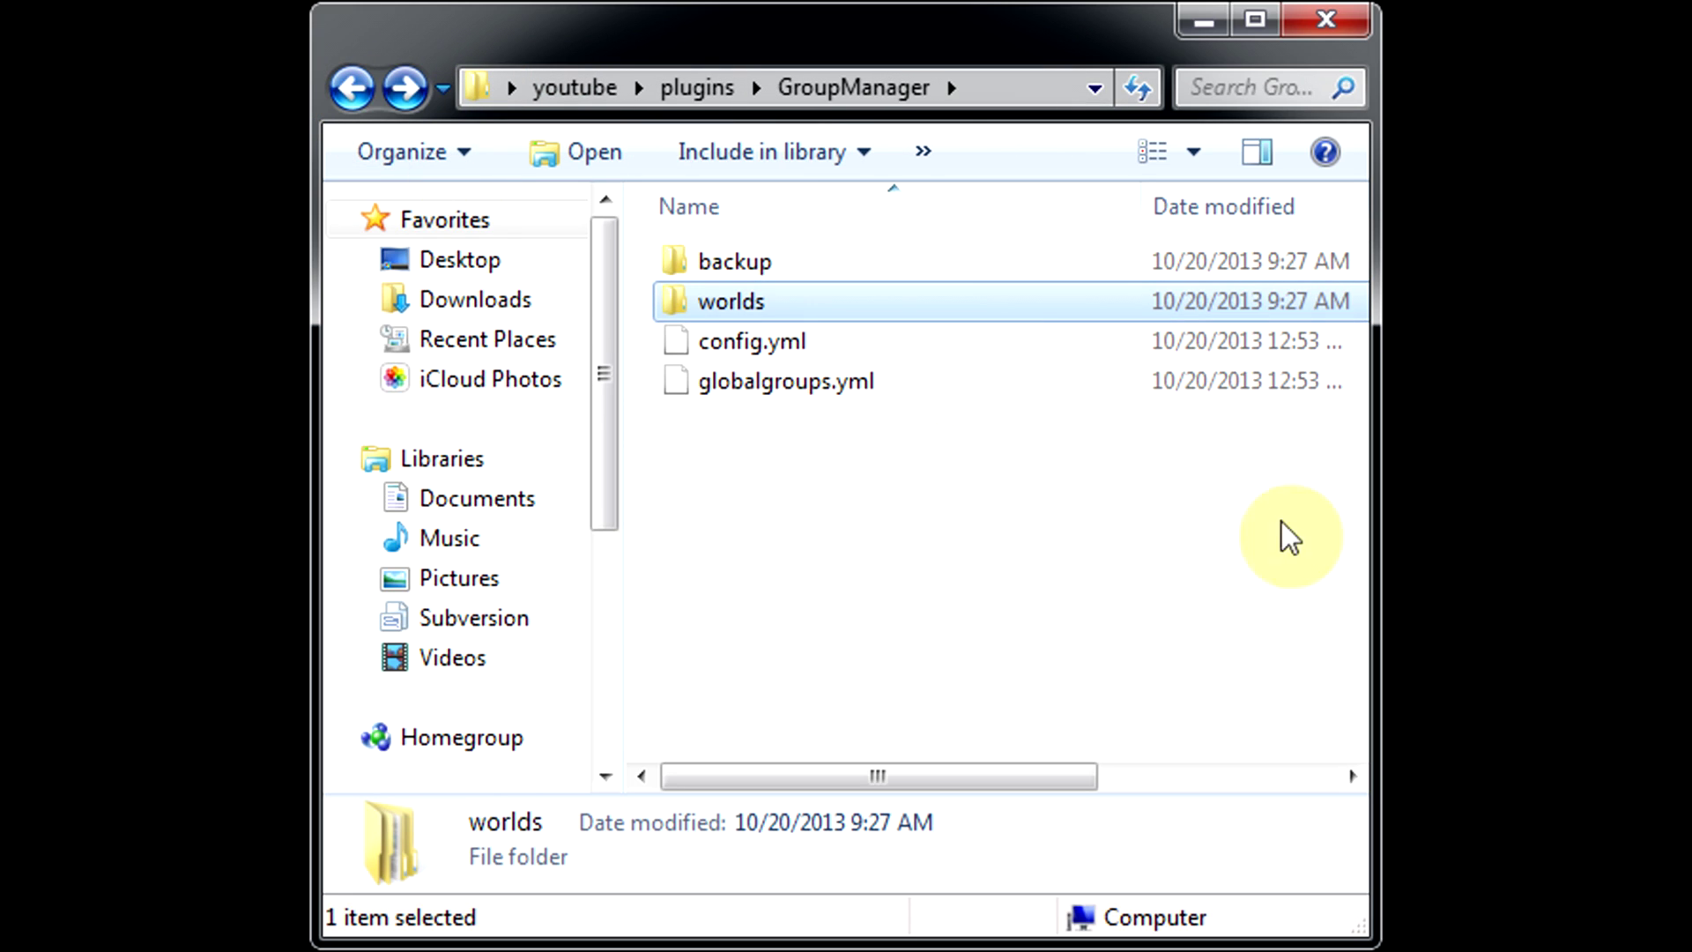
# Step: Open globalgroups.yml in Notepad++ and place the cursor on the empty line above the groups section
pyautogui.rightClick(852, 394)
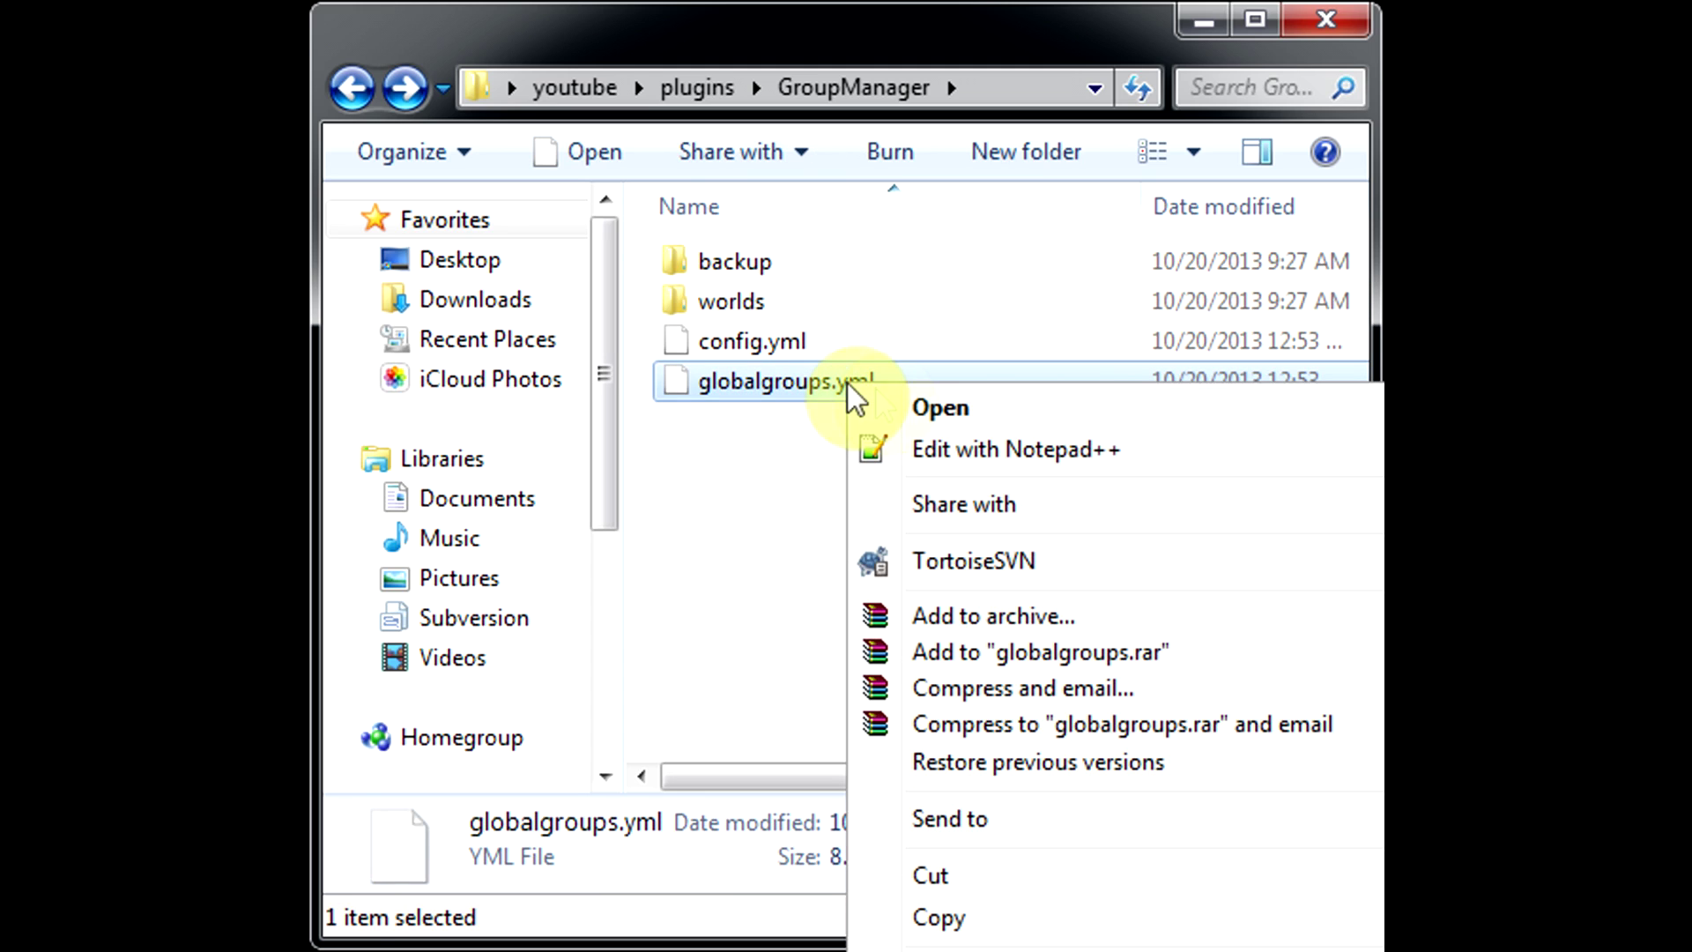
pyautogui.click(1102, 451)
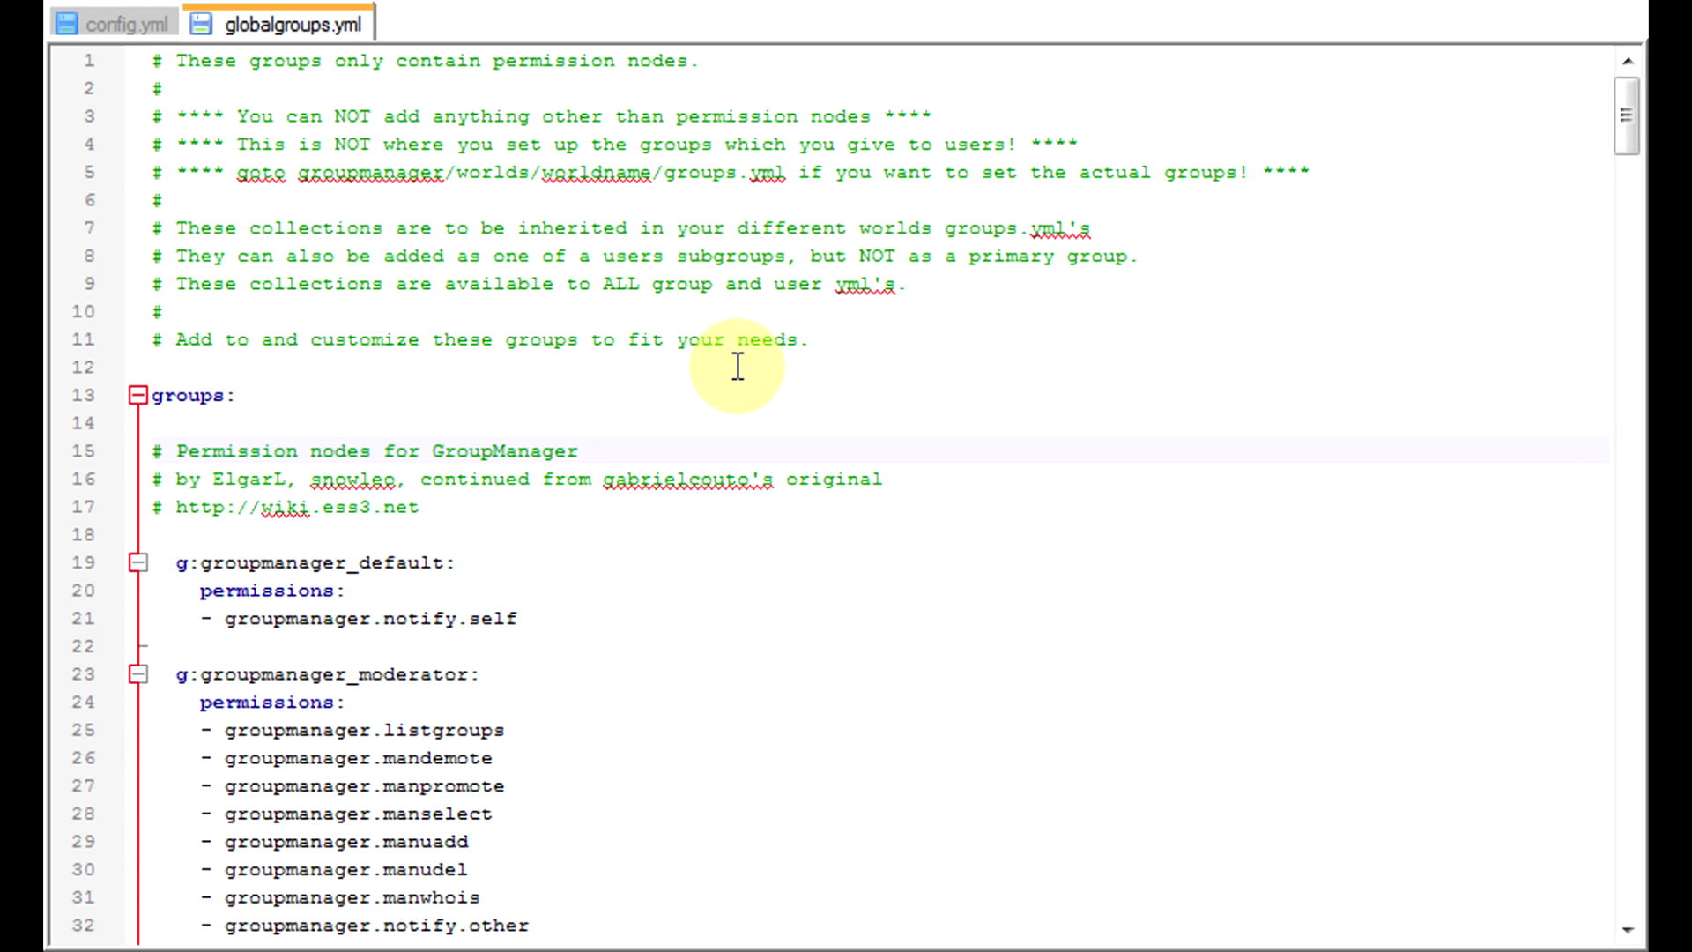
pyautogui.click(738, 366)
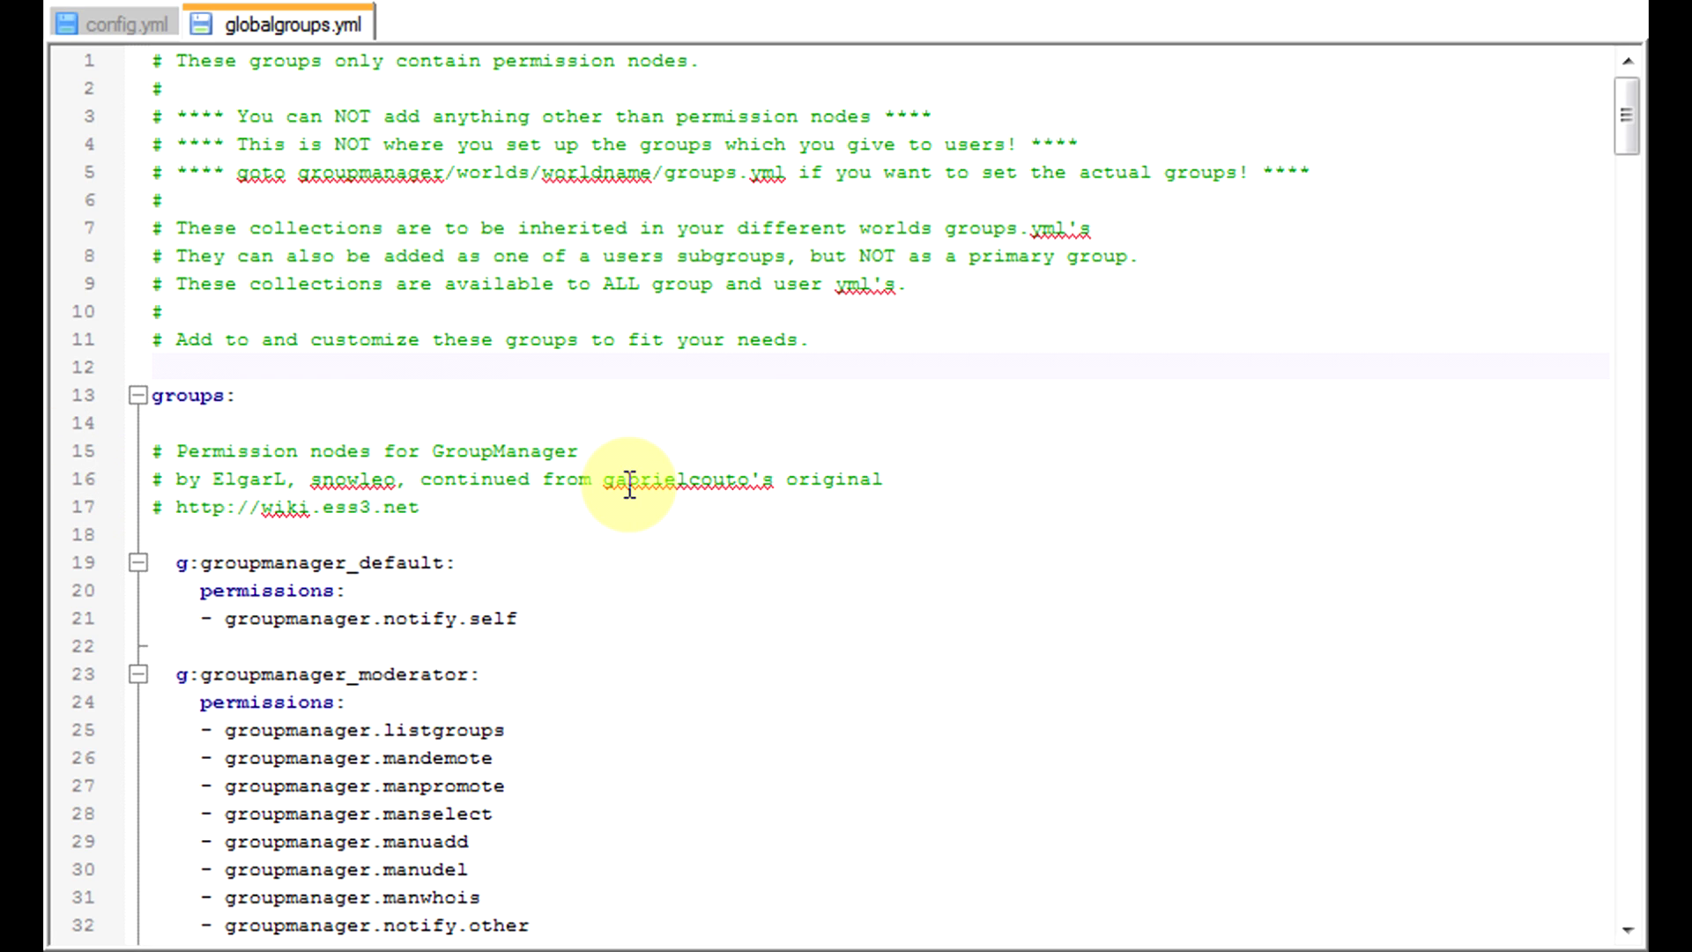
# Step: Examine the GroupManager permission nodes for the default, moderator and admin groups in globalgroups.yml
pyautogui.scroll(-2, 629, 486)
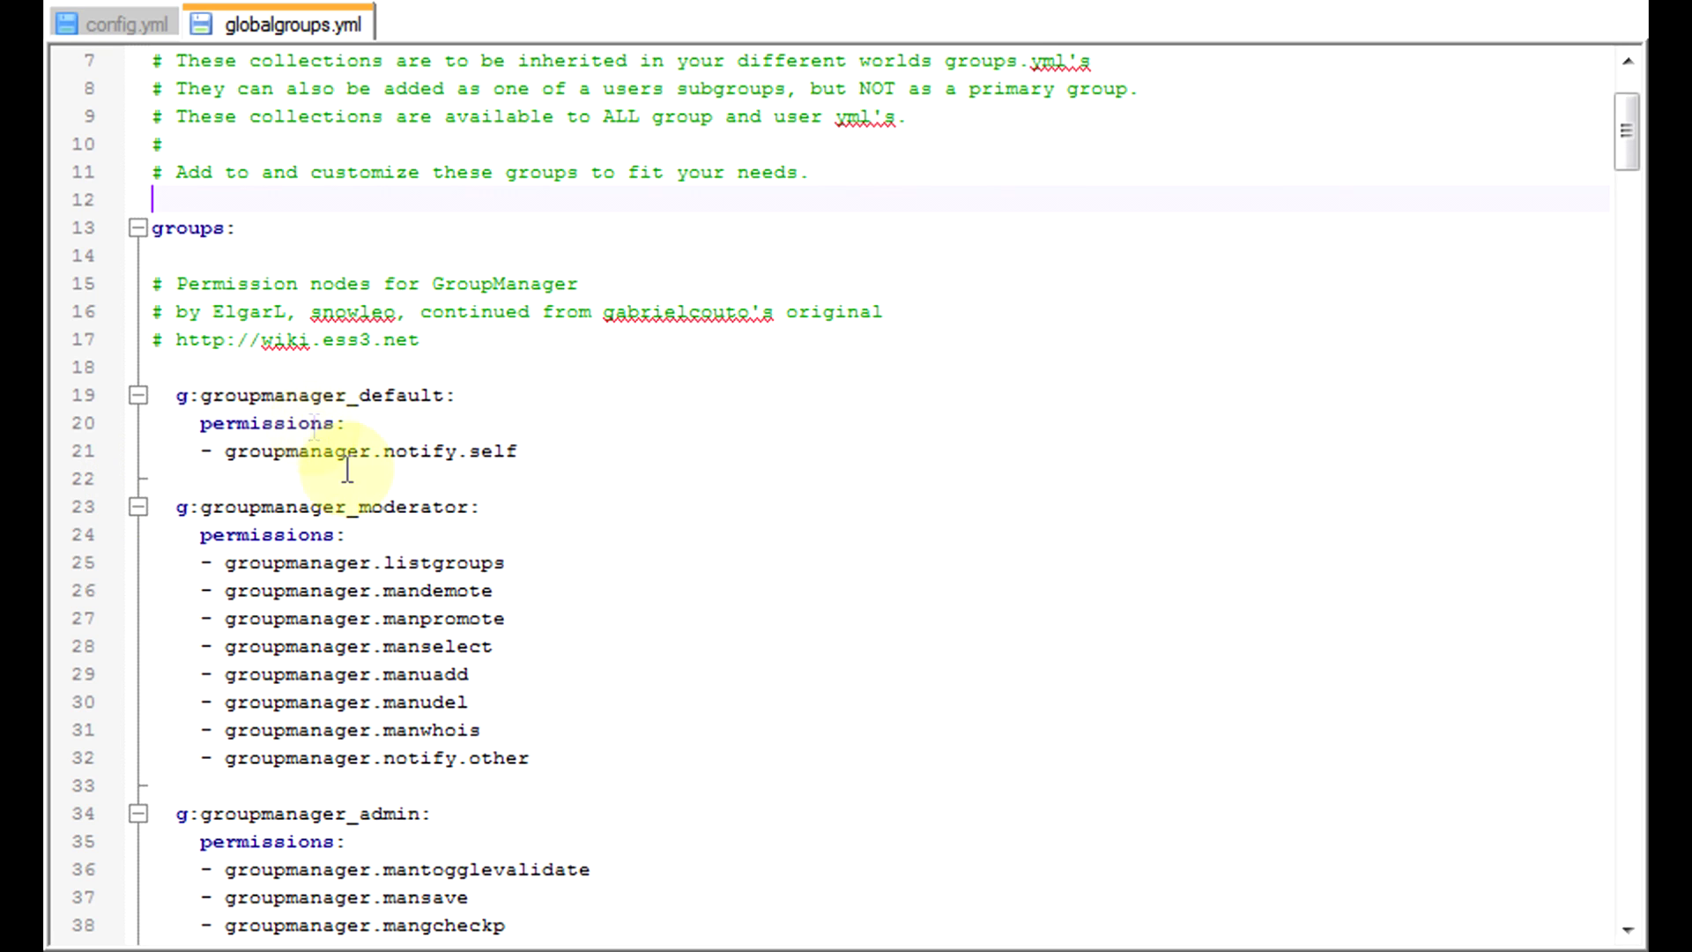
pyautogui.scroll(-1, 388, 524)
pyautogui.scroll(-1, 321, 485)
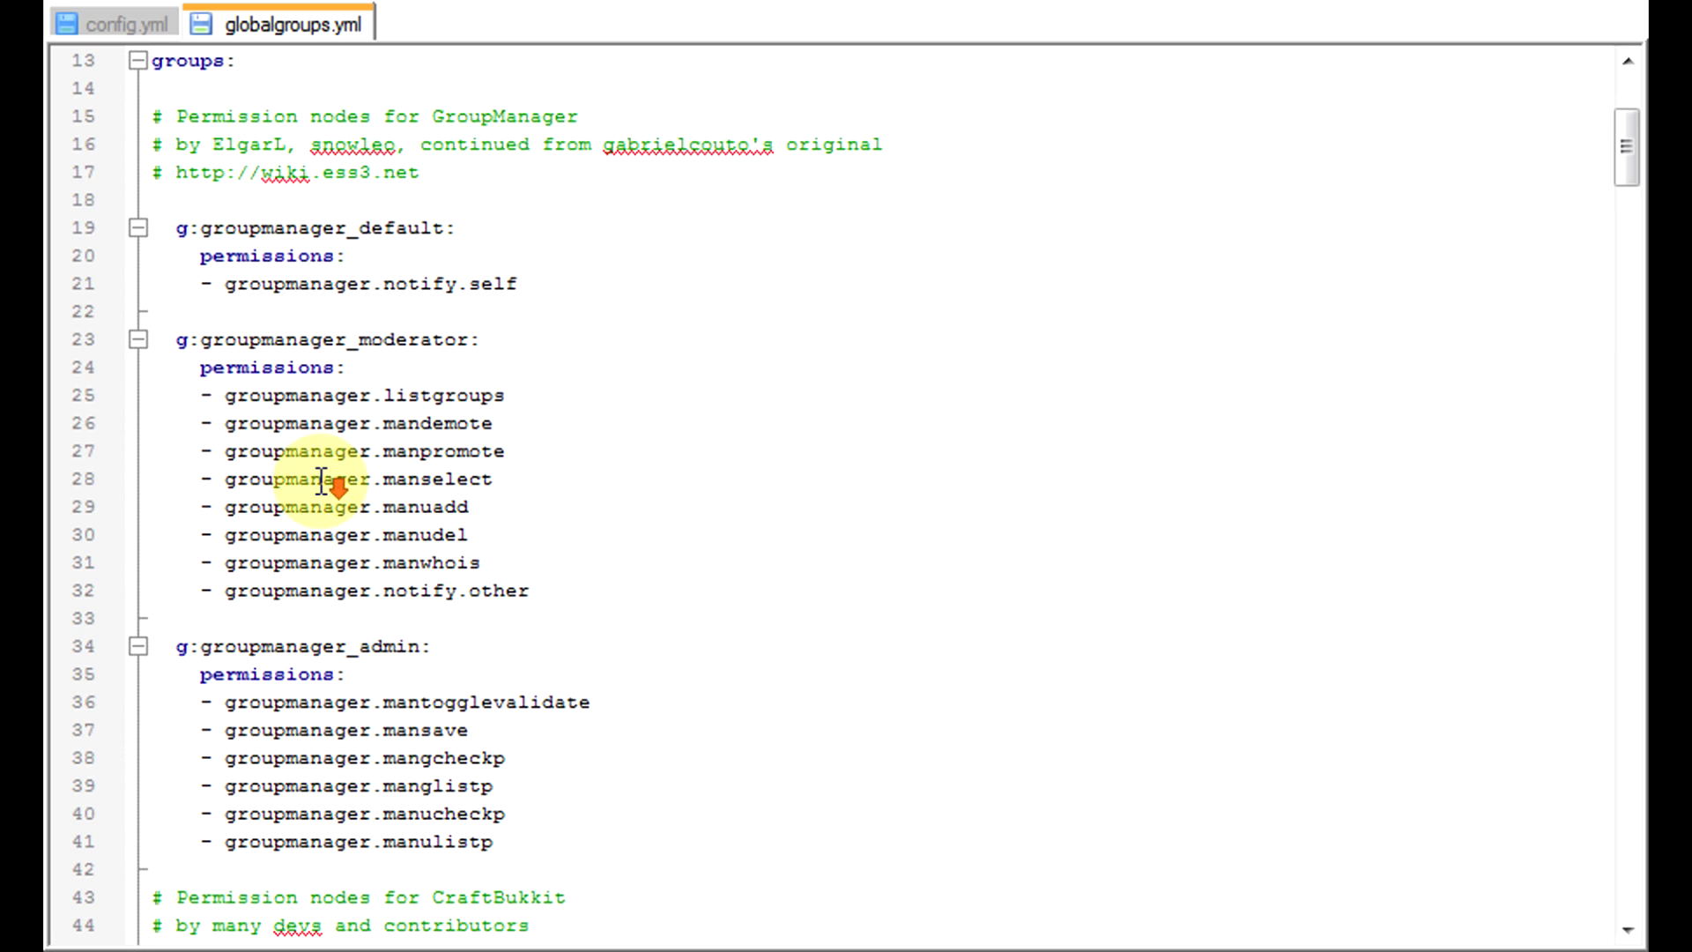
pyautogui.scroll(-4, 335, 476)
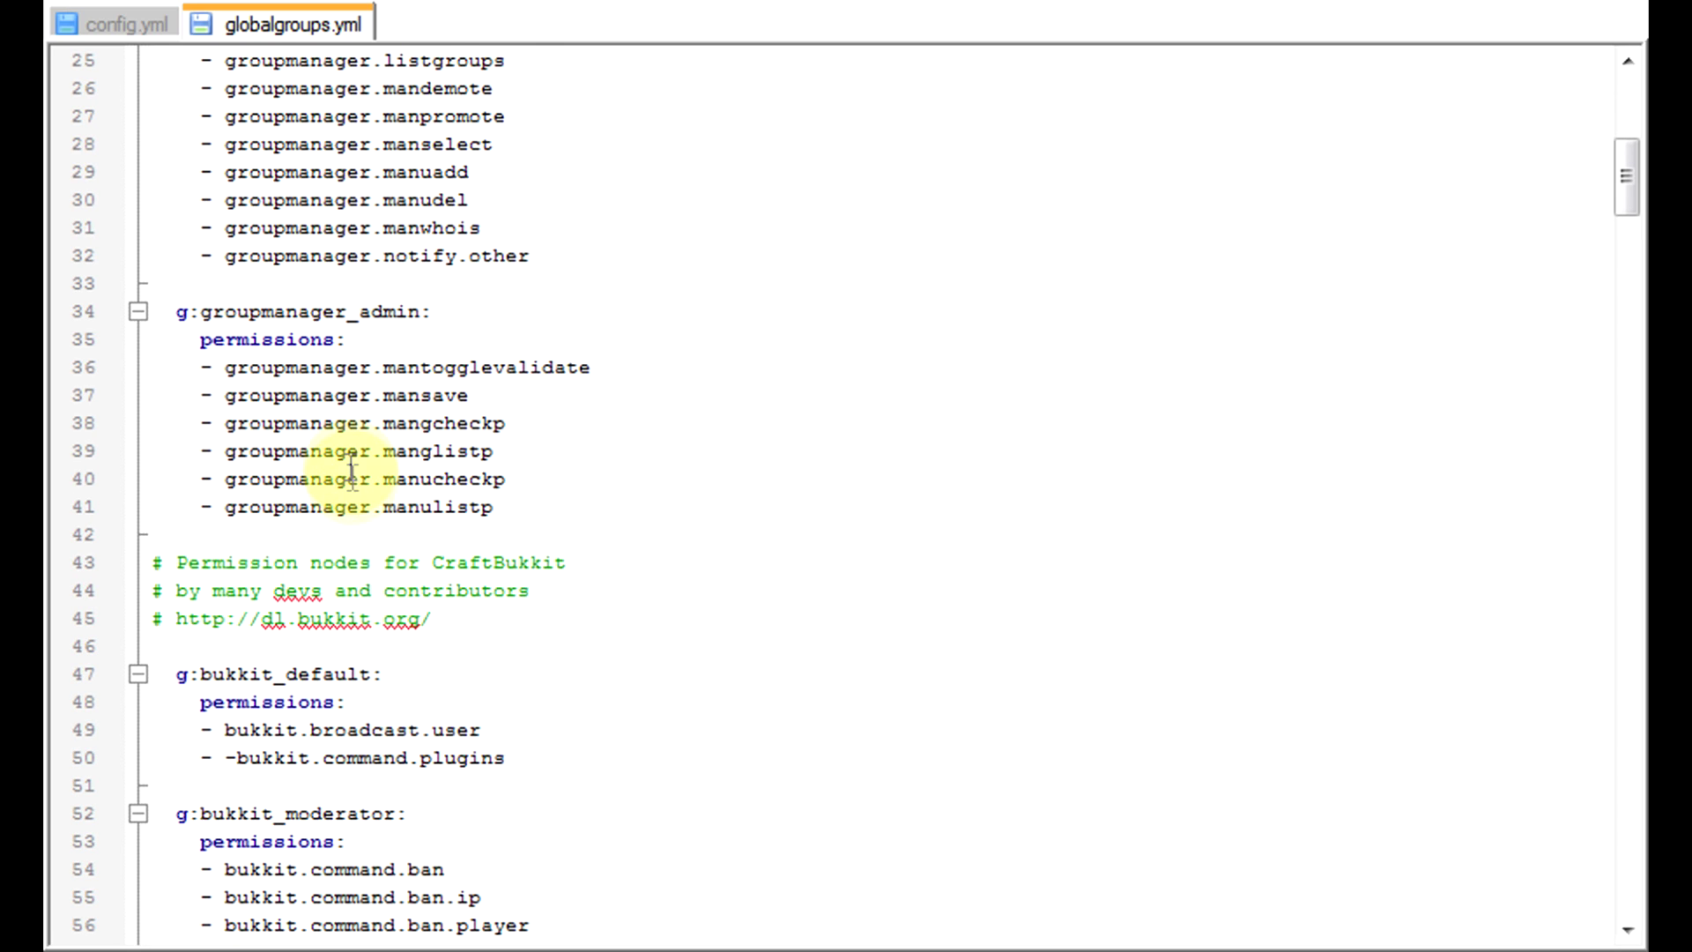
pyautogui.scroll(-1, 352, 472)
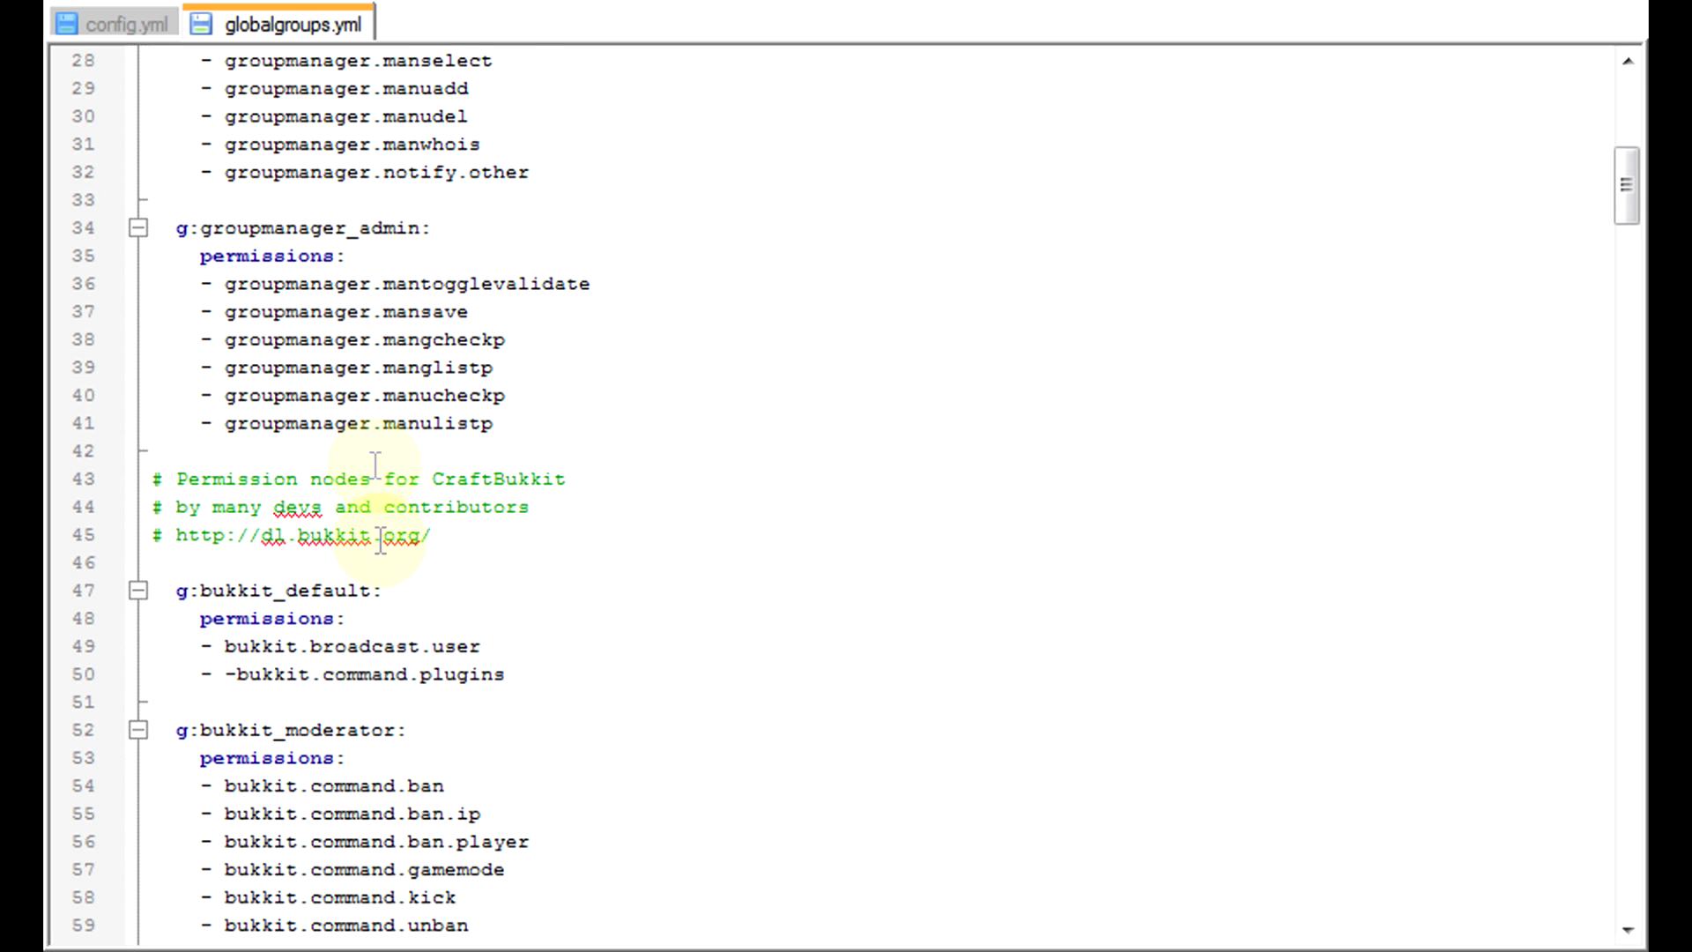
# Step: Examine the CraftBukkit permission groups, highlighting the negated bukkit.command.plugins node under g:bukkit_default
pyautogui.scroll(-3, 352, 426)
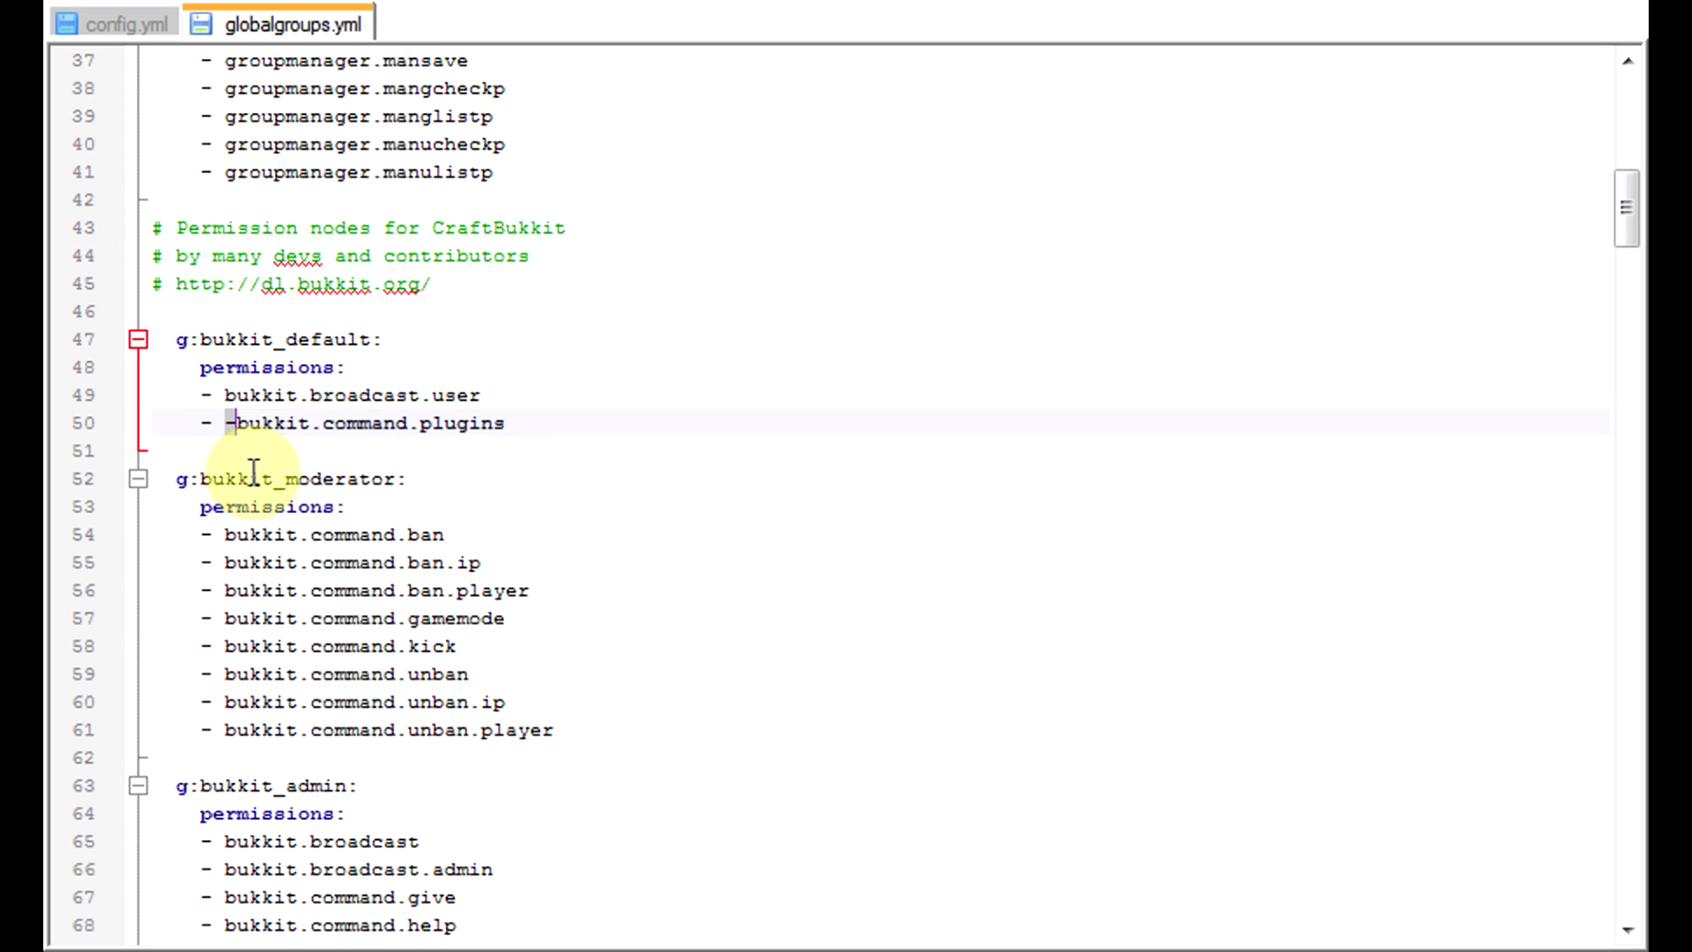
pyautogui.scroll(-2, 300, 480)
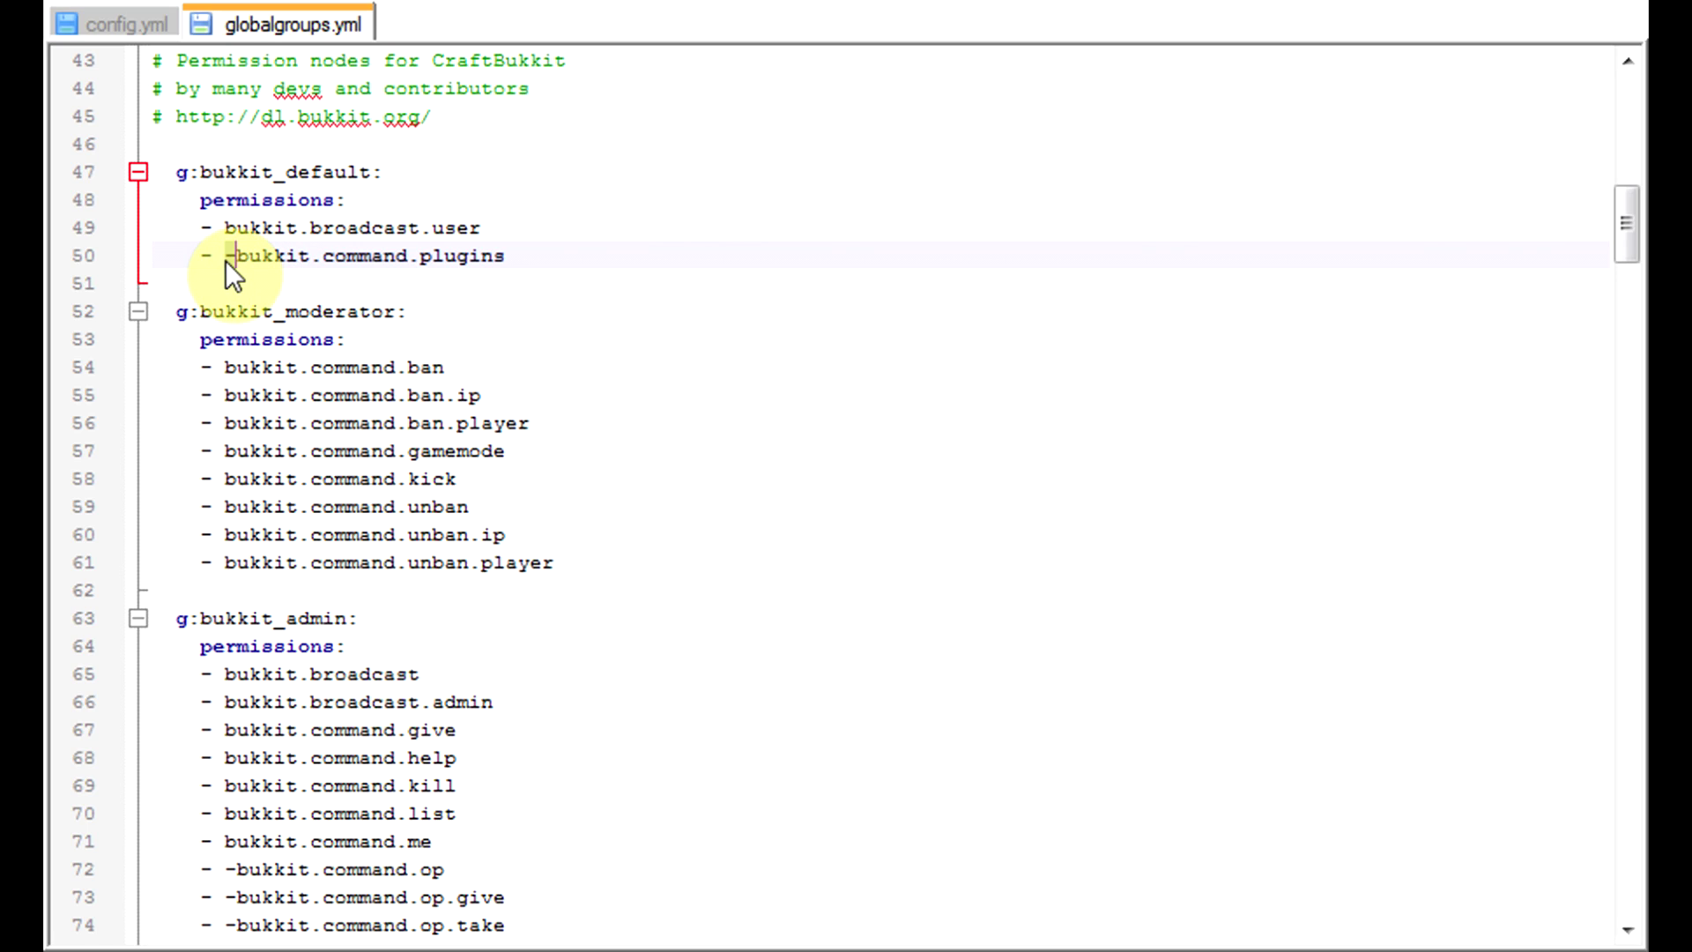
pyautogui.moveTo(236, 257); pyautogui.dragTo(504, 265)
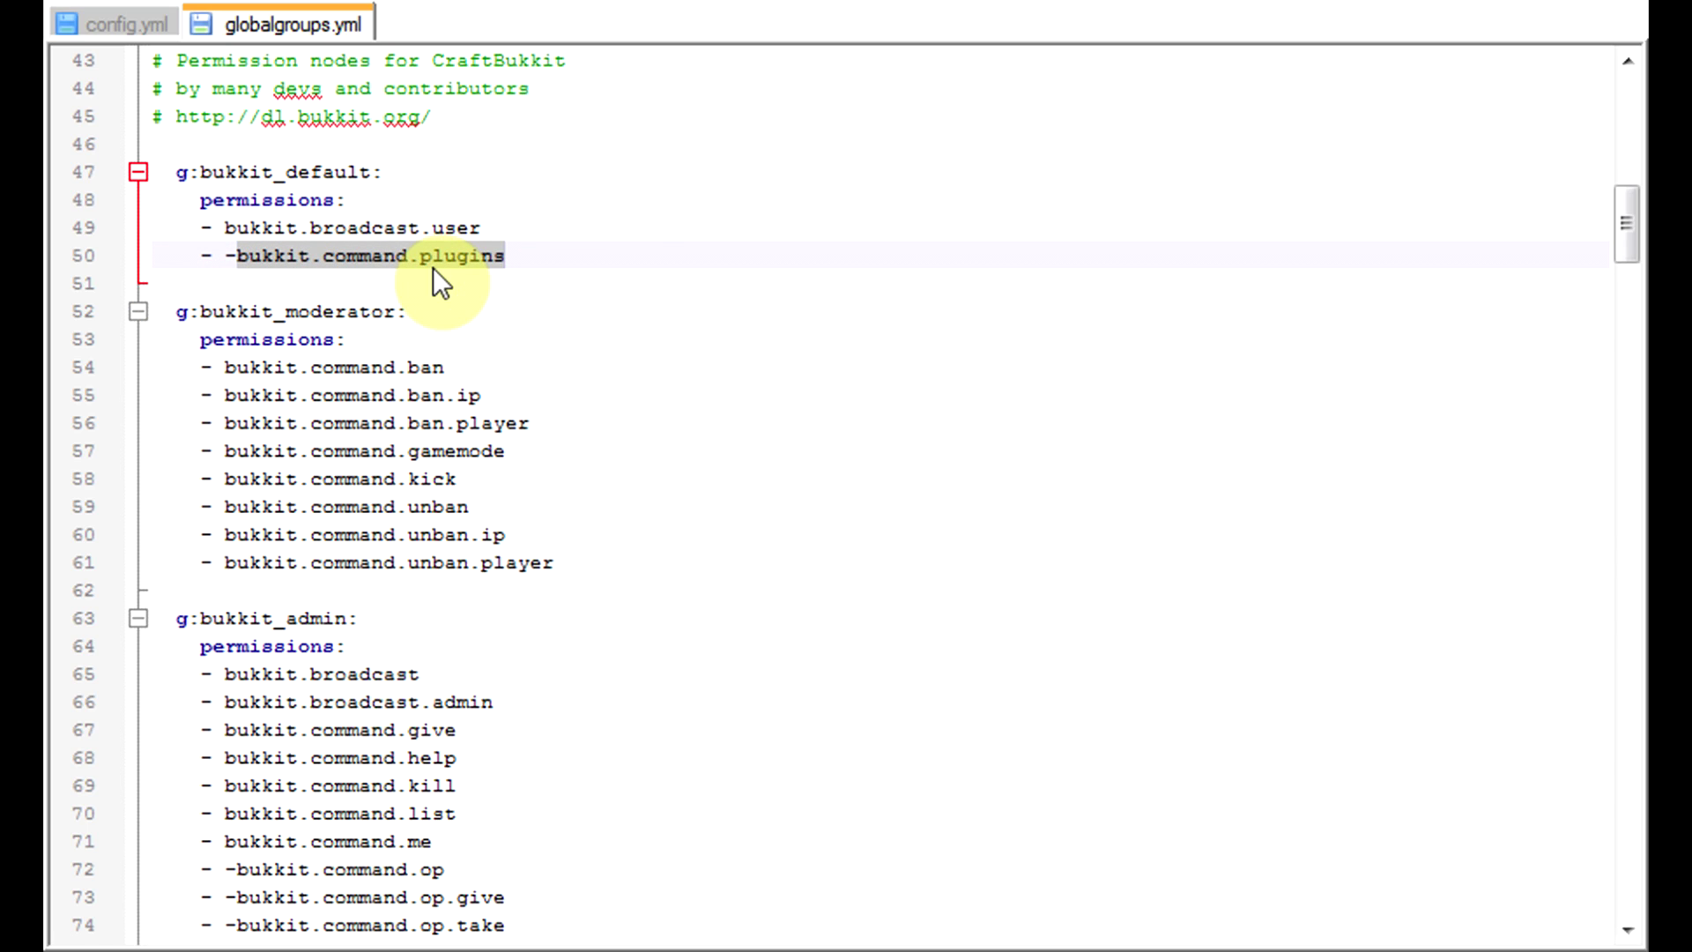
pyautogui.scroll(-4, 249, 321)
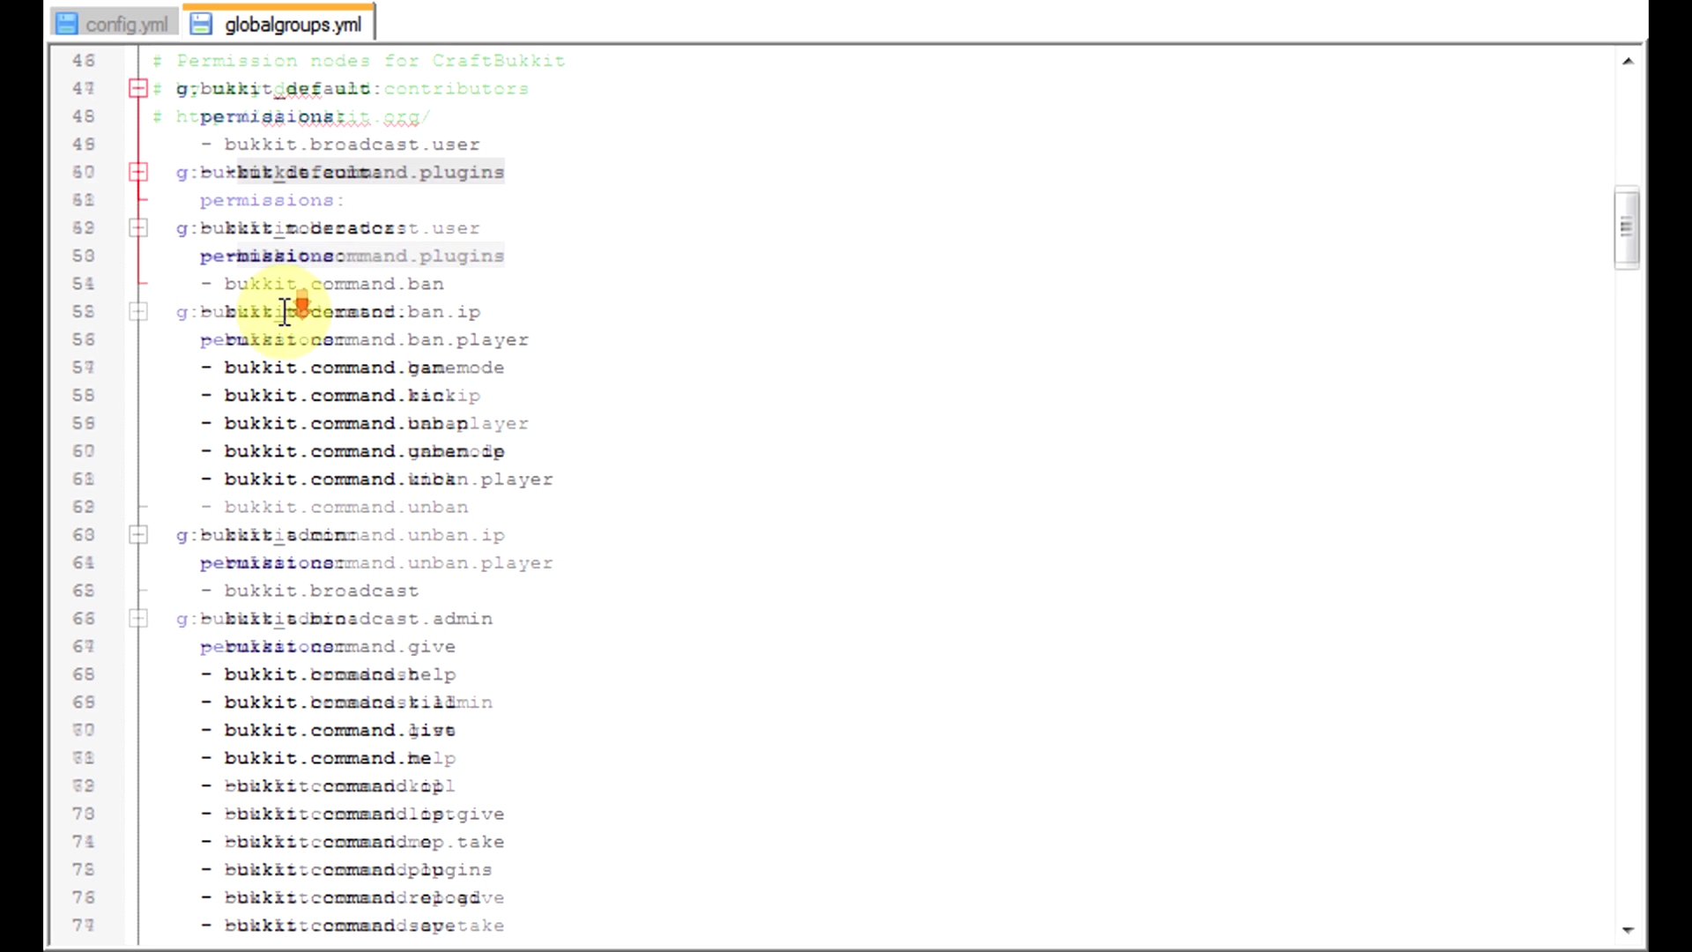
pyautogui.scroll(3, 284, 312)
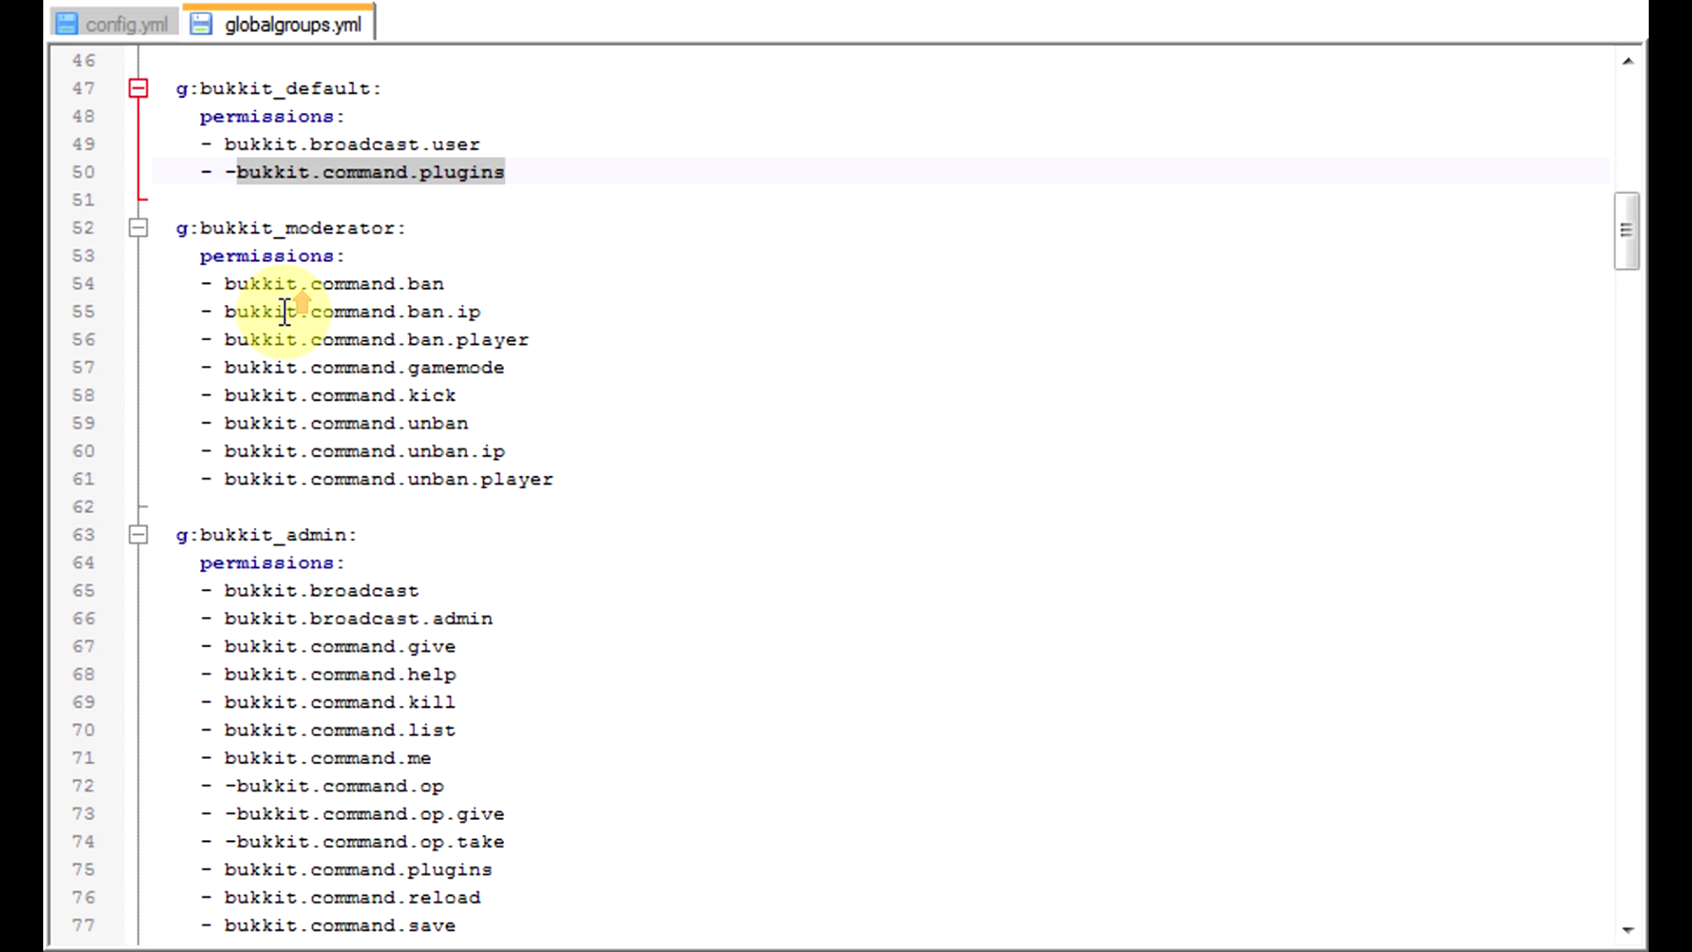
pyautogui.scroll(-10, 316, 438)
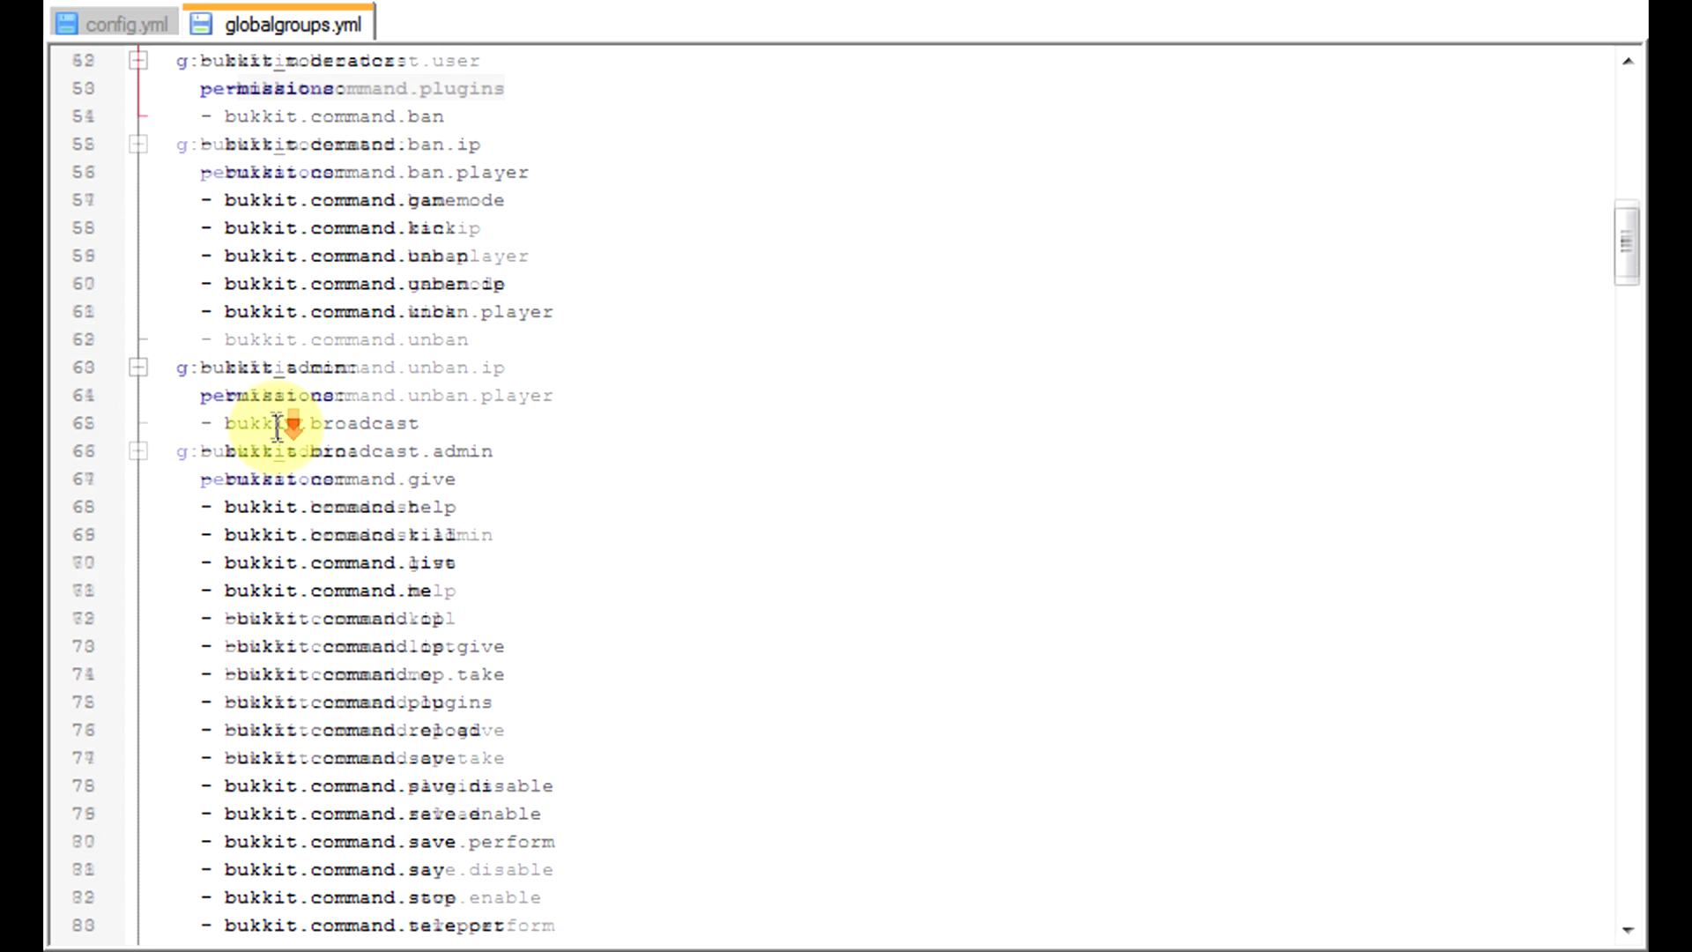
# Step: Read through the Essentials permission nodes, from the default and builder groups through the moderator commands
pyautogui.scroll(-4, 262, 327)
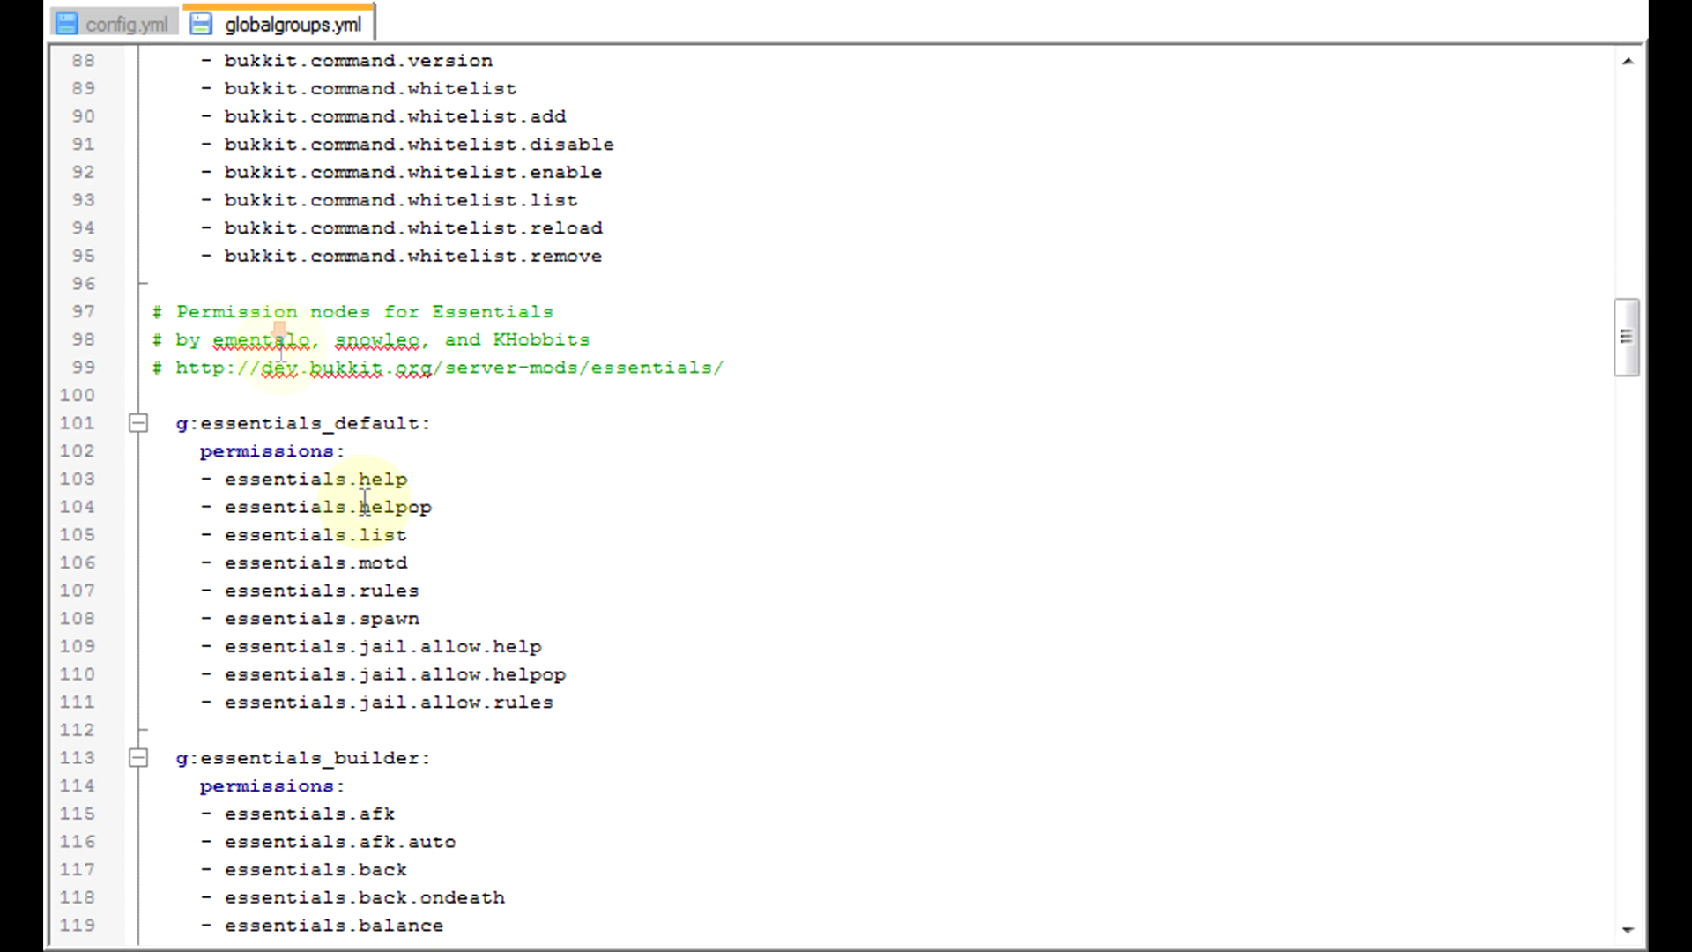
pyautogui.scroll(-2, 208, 291)
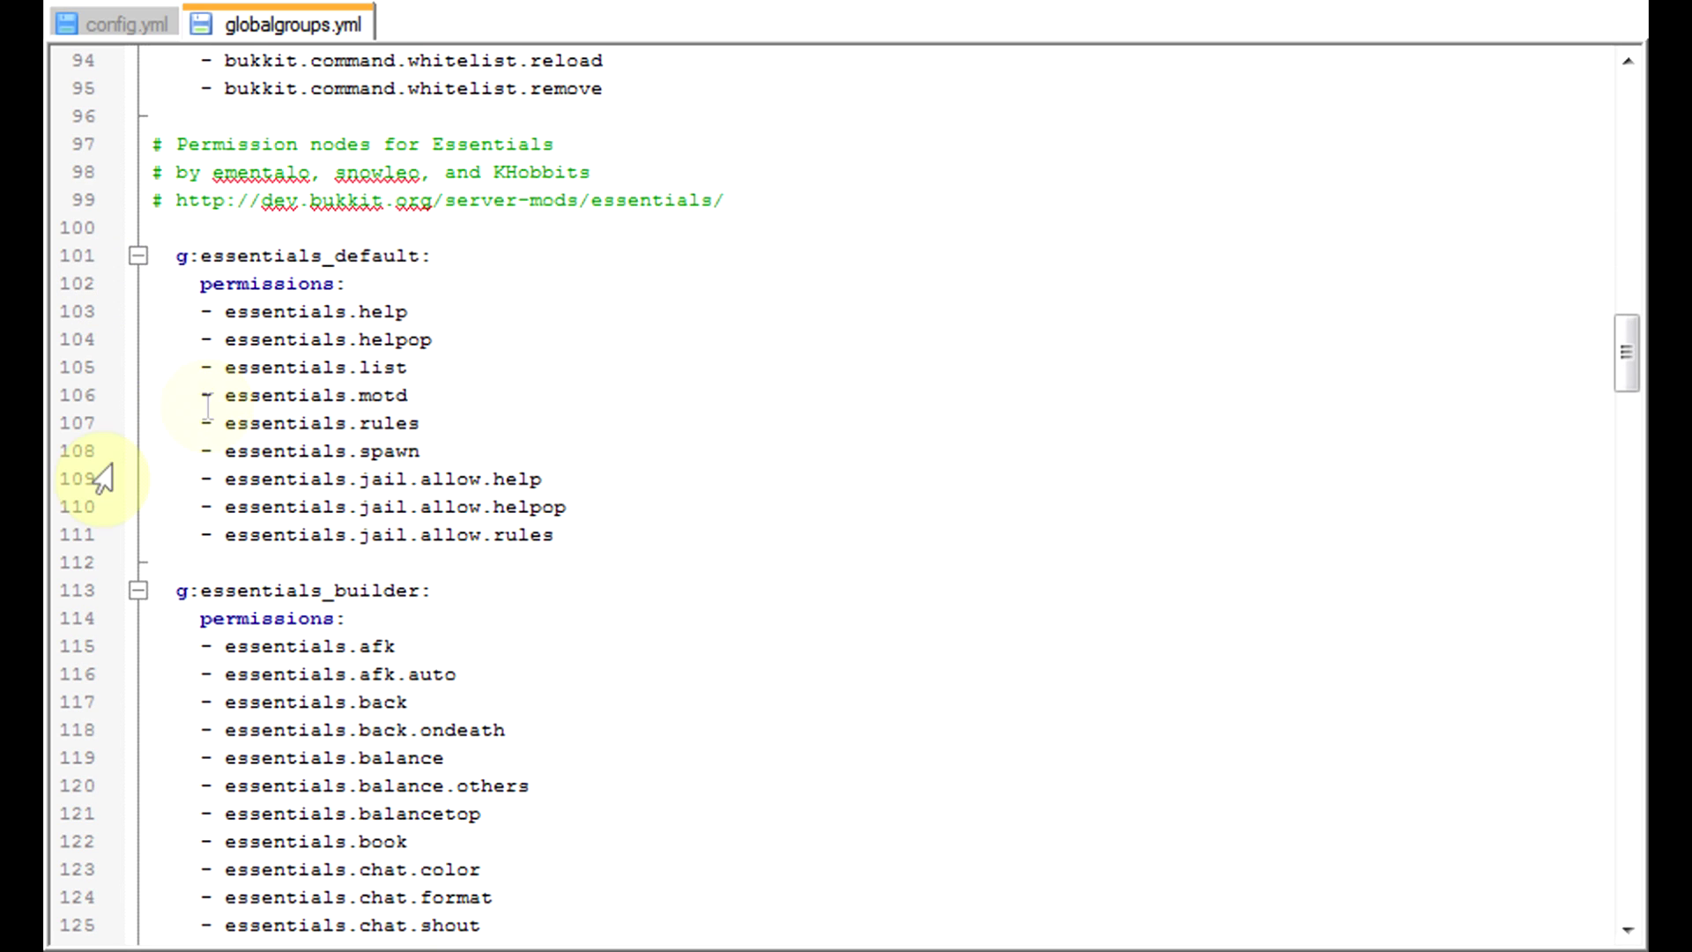
pyautogui.scroll(-2, 452, 636)
pyautogui.scroll(-6, 227, 397)
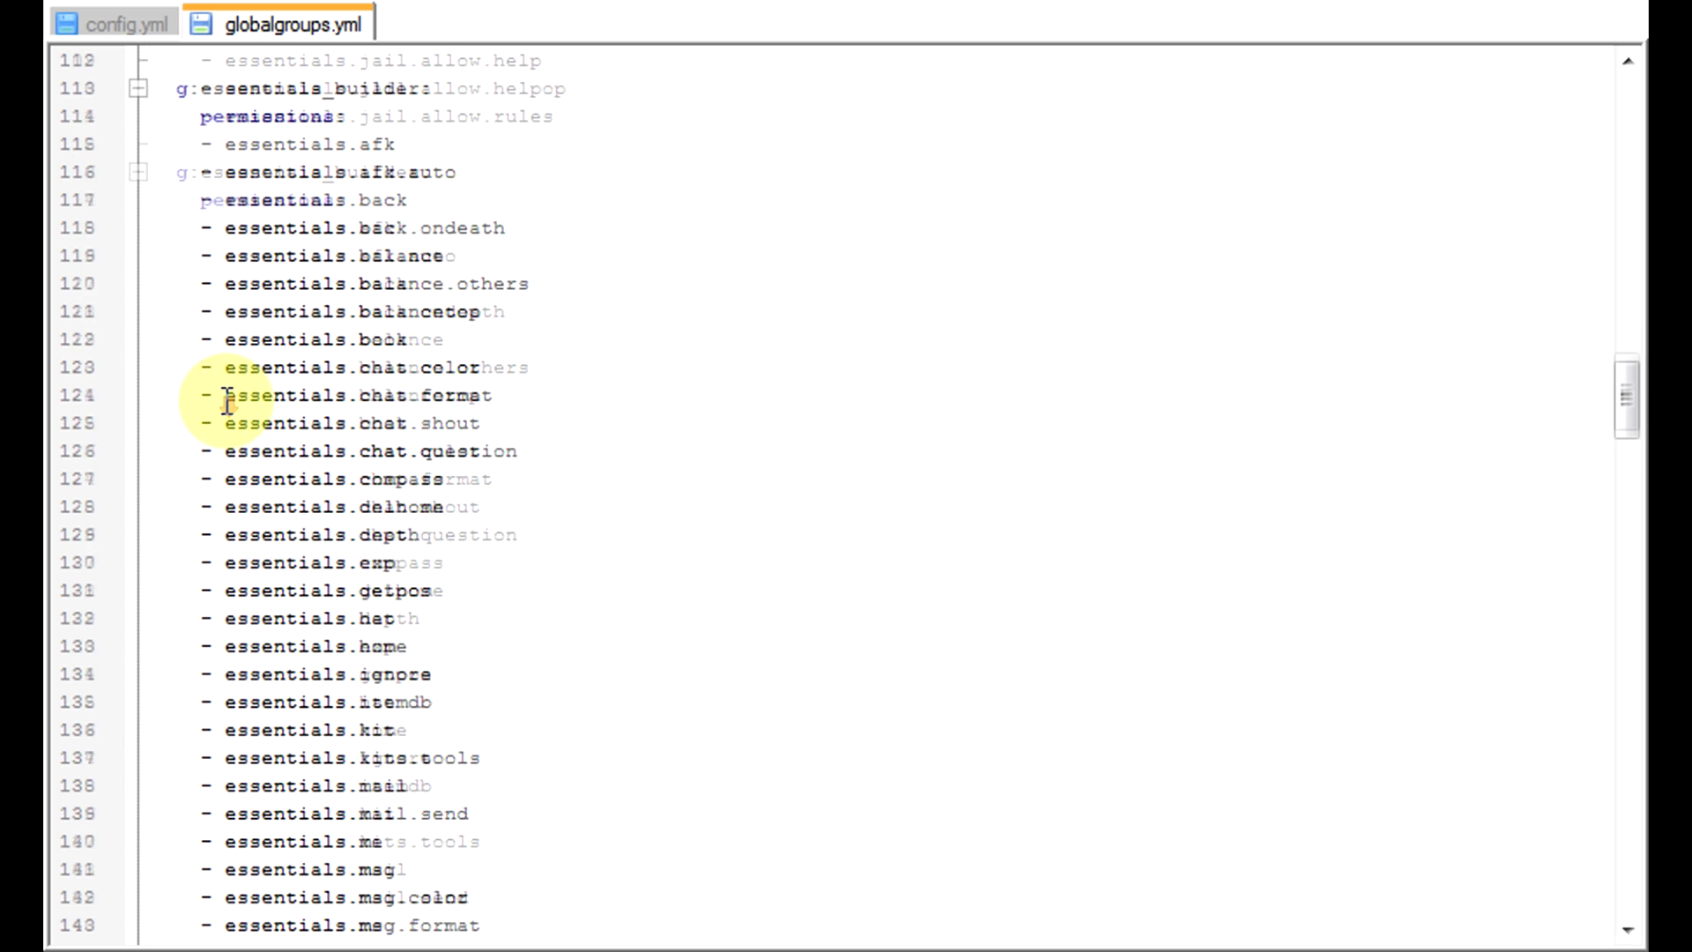
pyautogui.scroll(6, 238, 389)
pyautogui.scroll(-4, 227, 402)
pyautogui.scroll(-19, 226, 402)
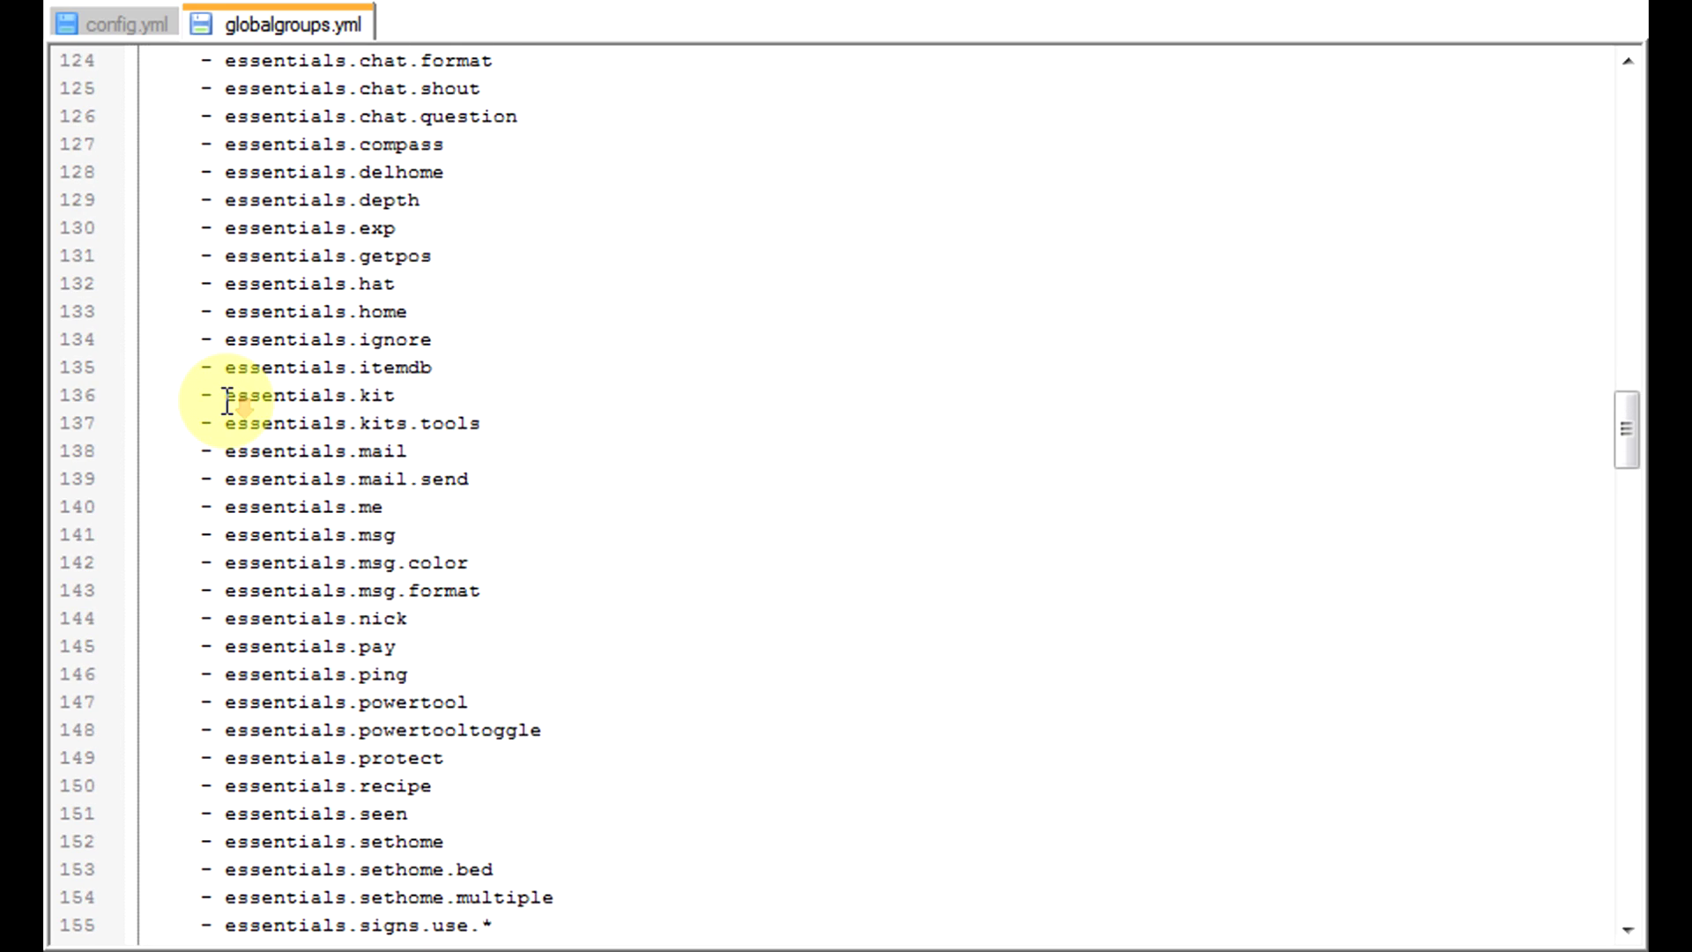
pyautogui.scroll(-20, 227, 402)
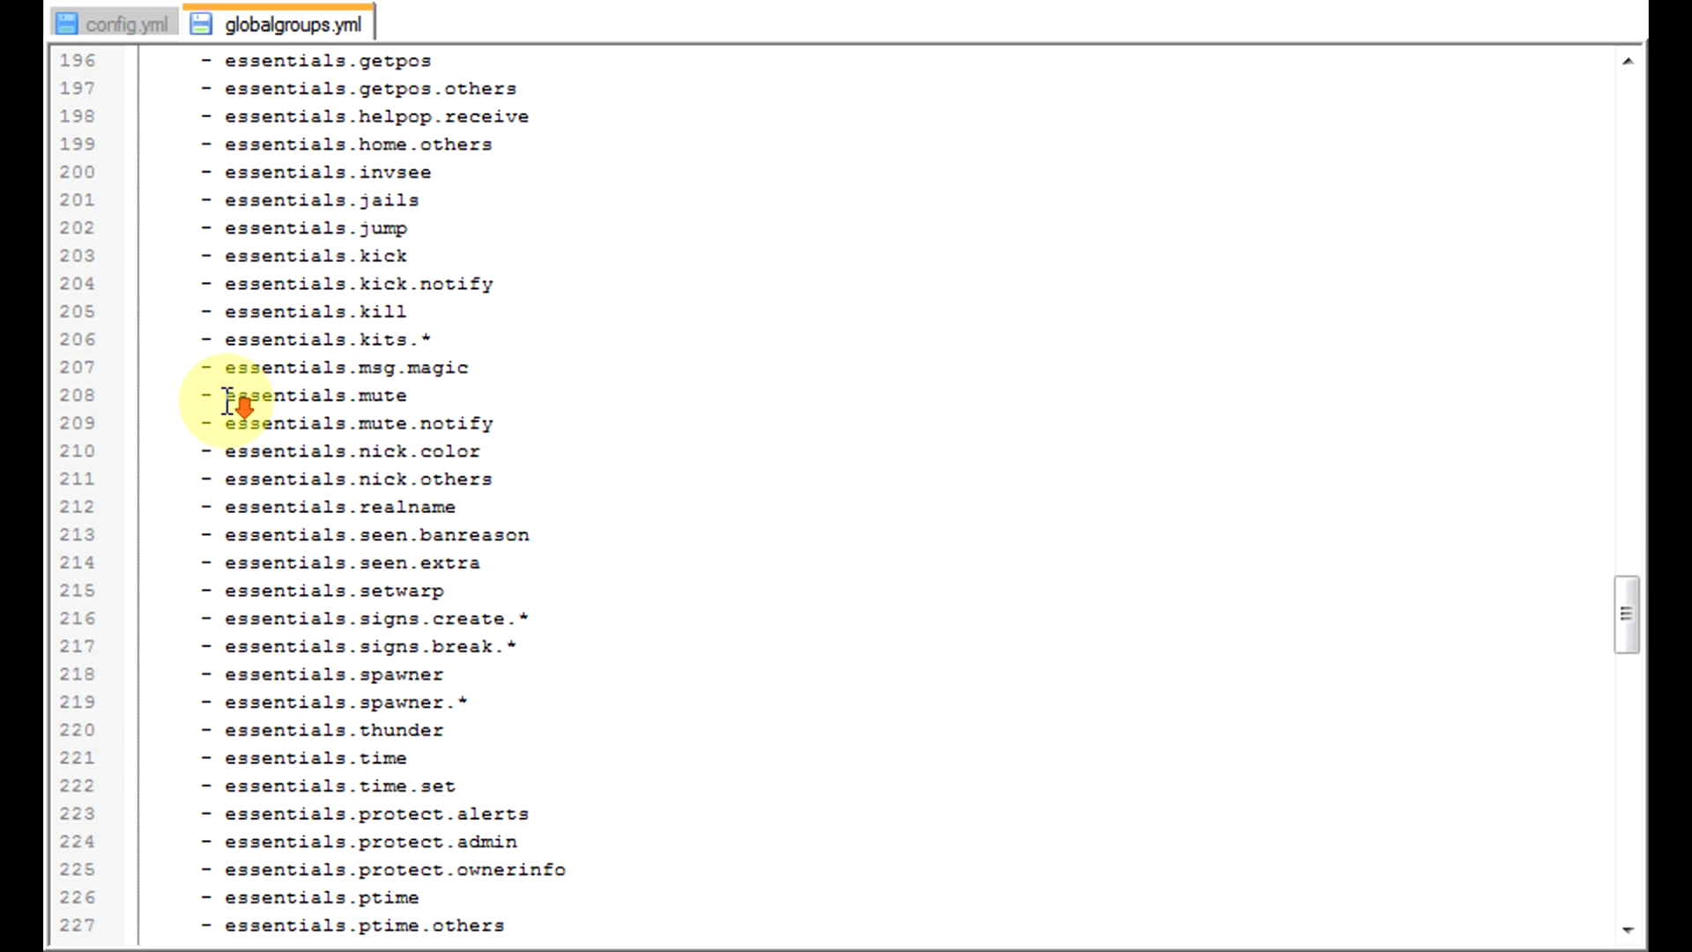
# Step: Examine the Towny permission groups, comparing the default, builder, moderator and admin nodes
pyautogui.scroll(-2, 228, 401)
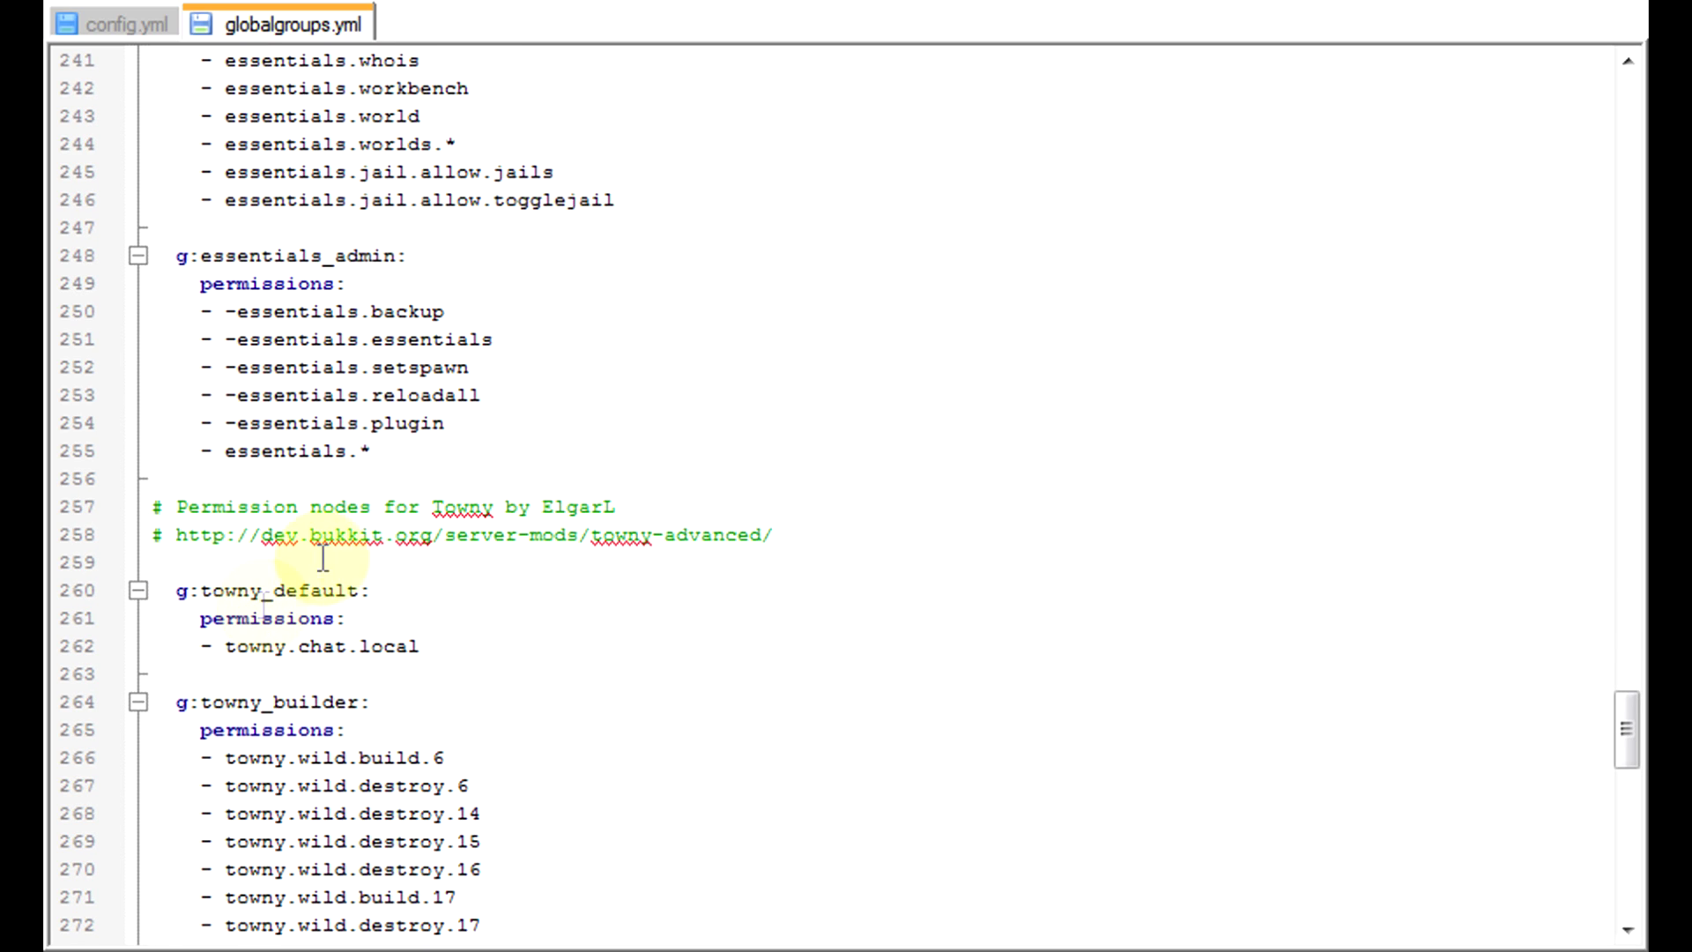
pyautogui.scroll(-3, 494, 706)
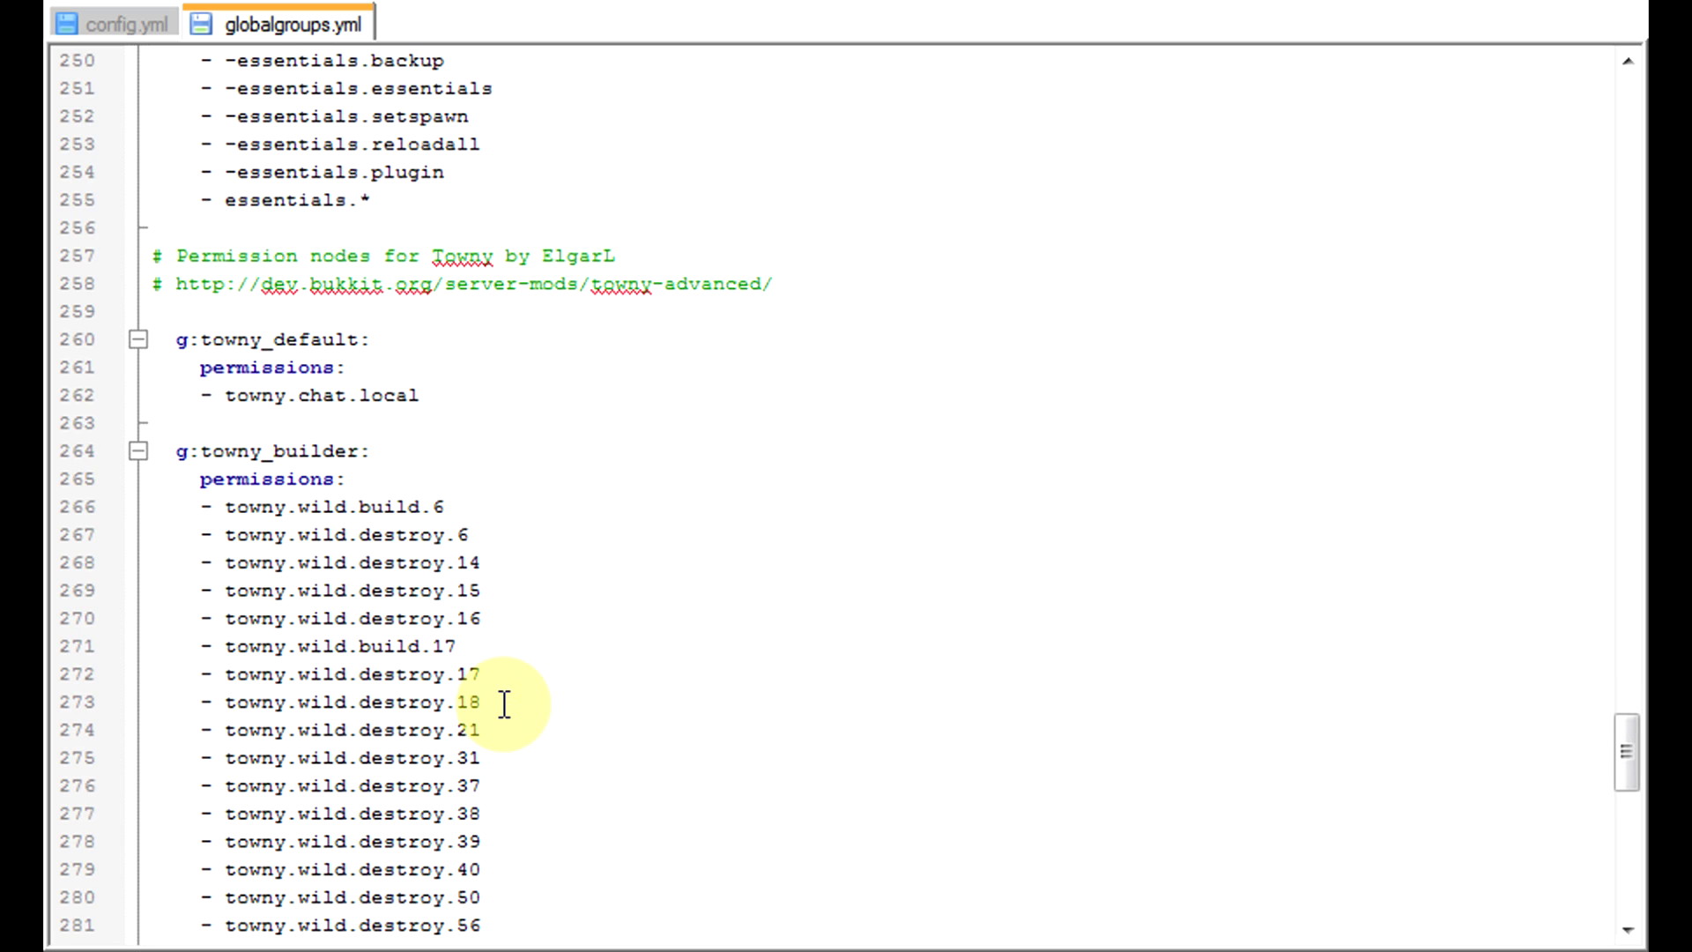
pyautogui.scroll(-2, 505, 703)
pyautogui.scroll(-6, 314, 717)
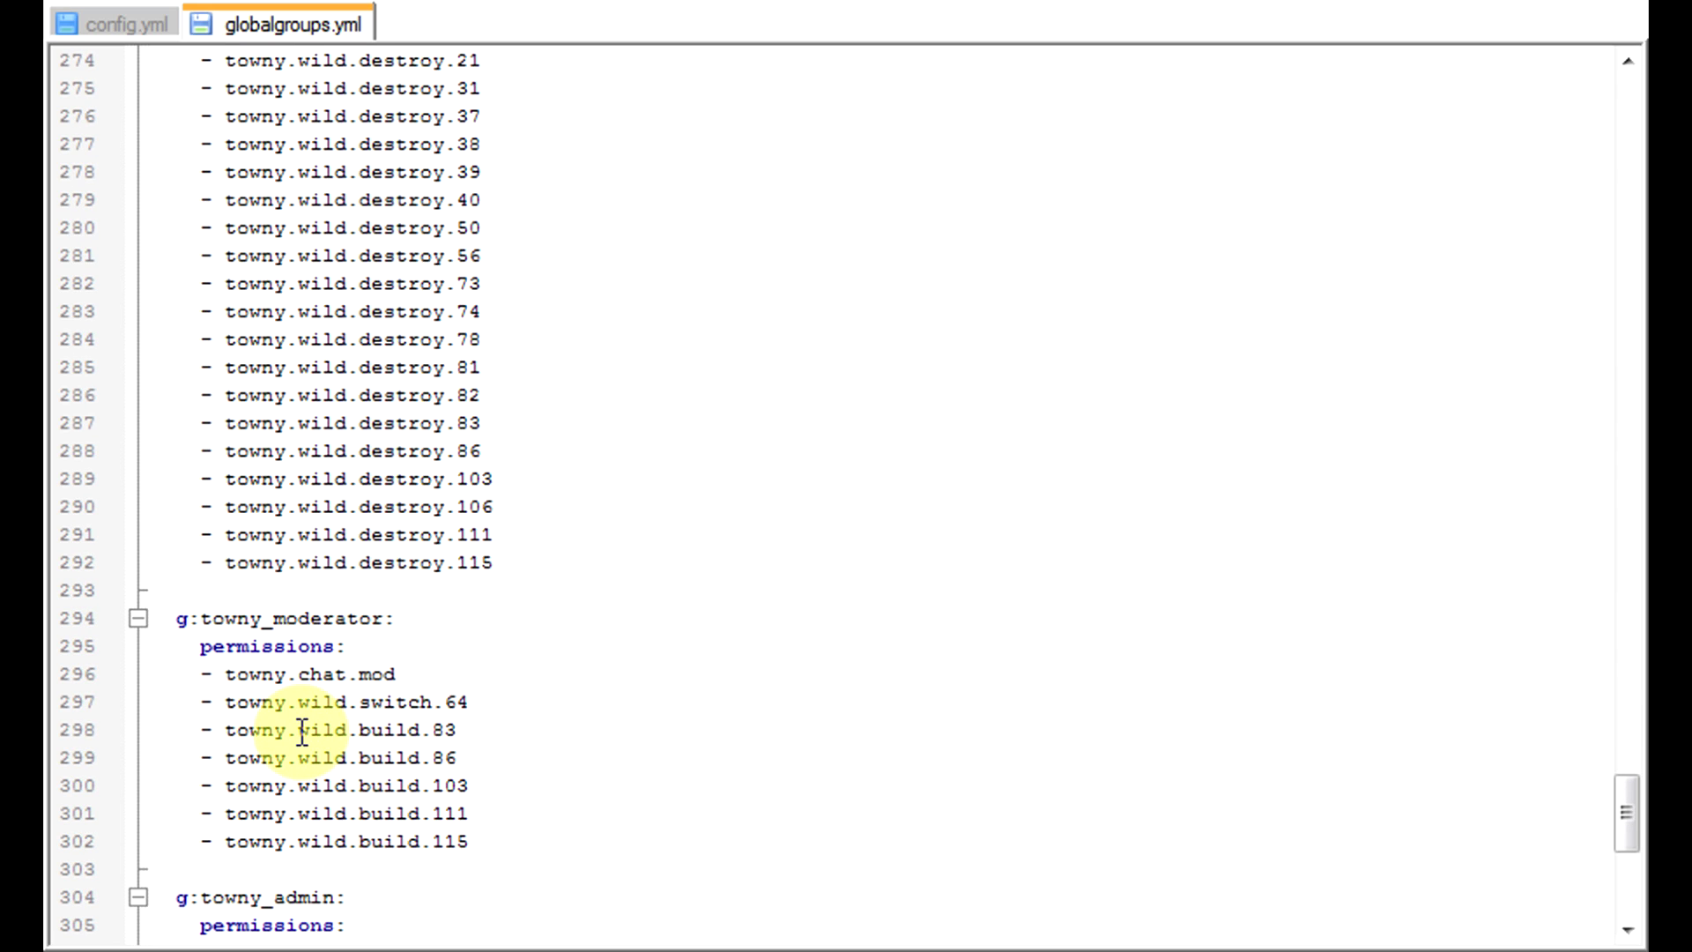
pyautogui.scroll(-4, 302, 732)
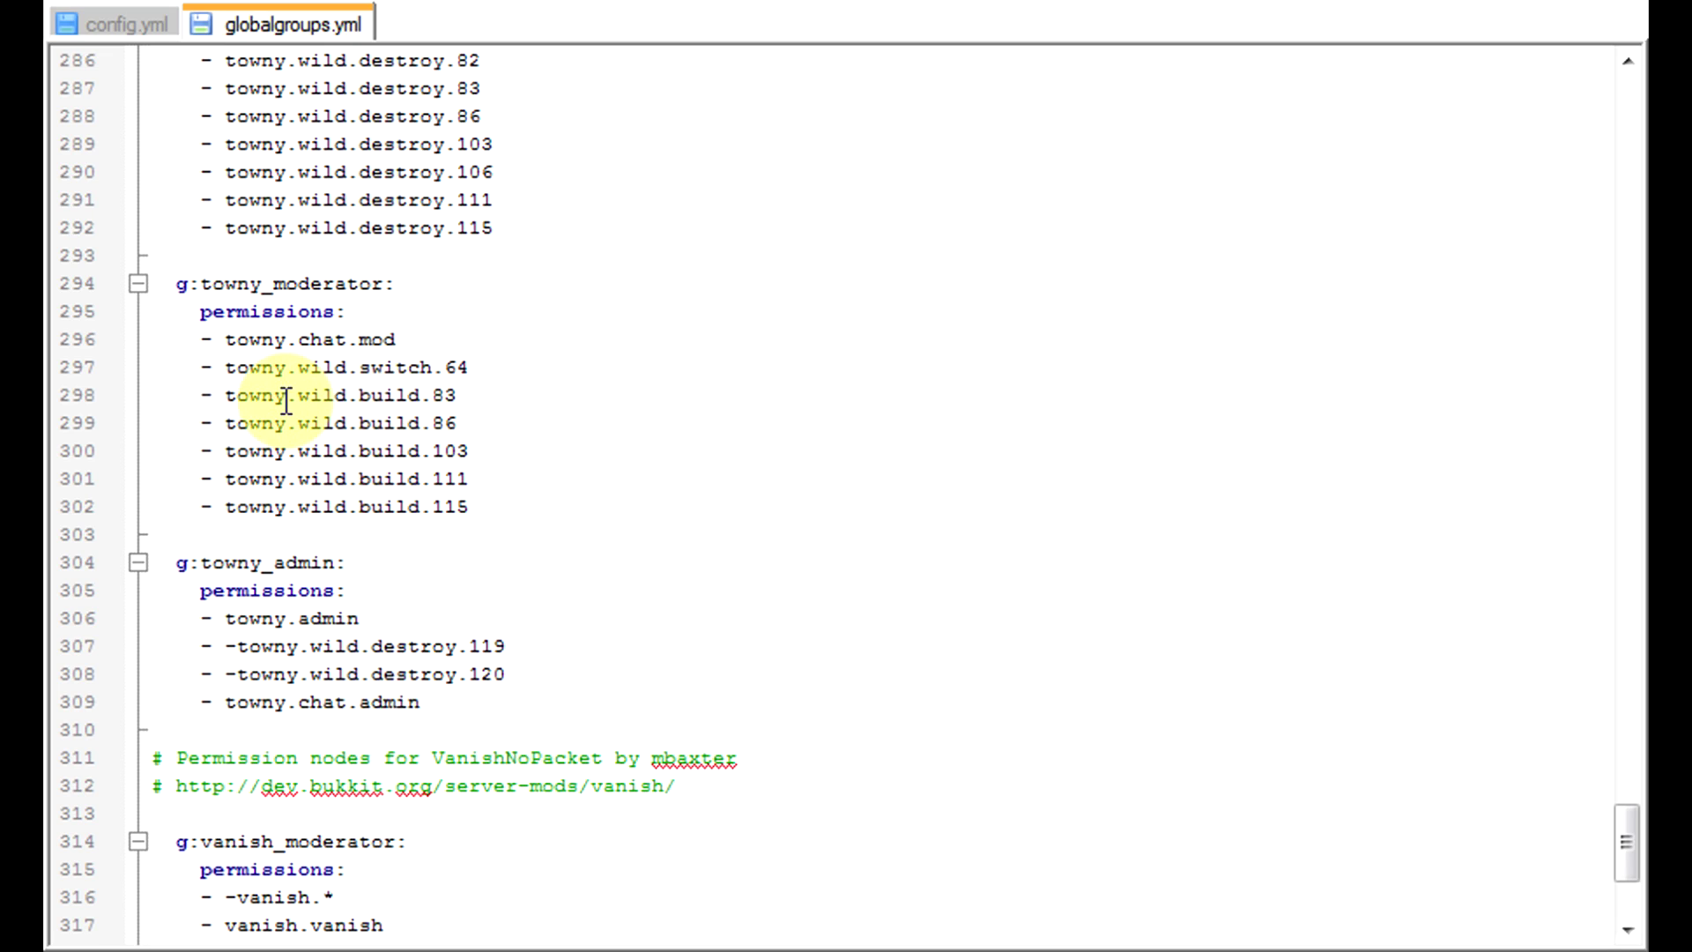
pyautogui.scroll(2, 319, 452)
pyautogui.scroll(2, 319, 452)
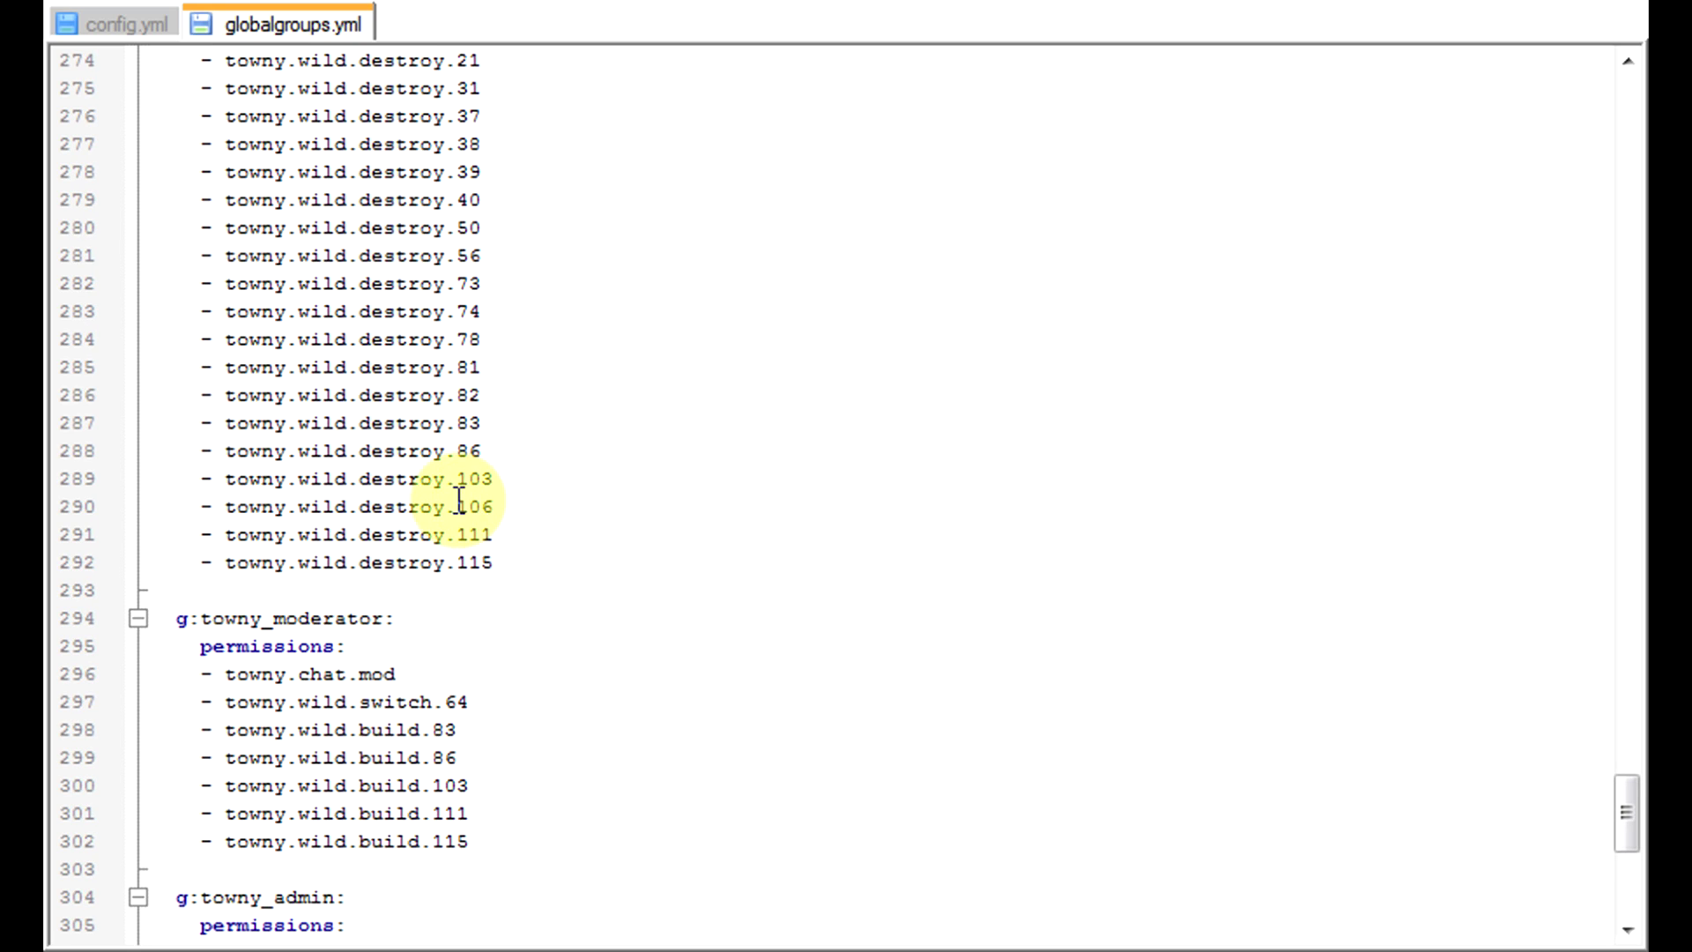
pyautogui.scroll(-3, 459, 502)
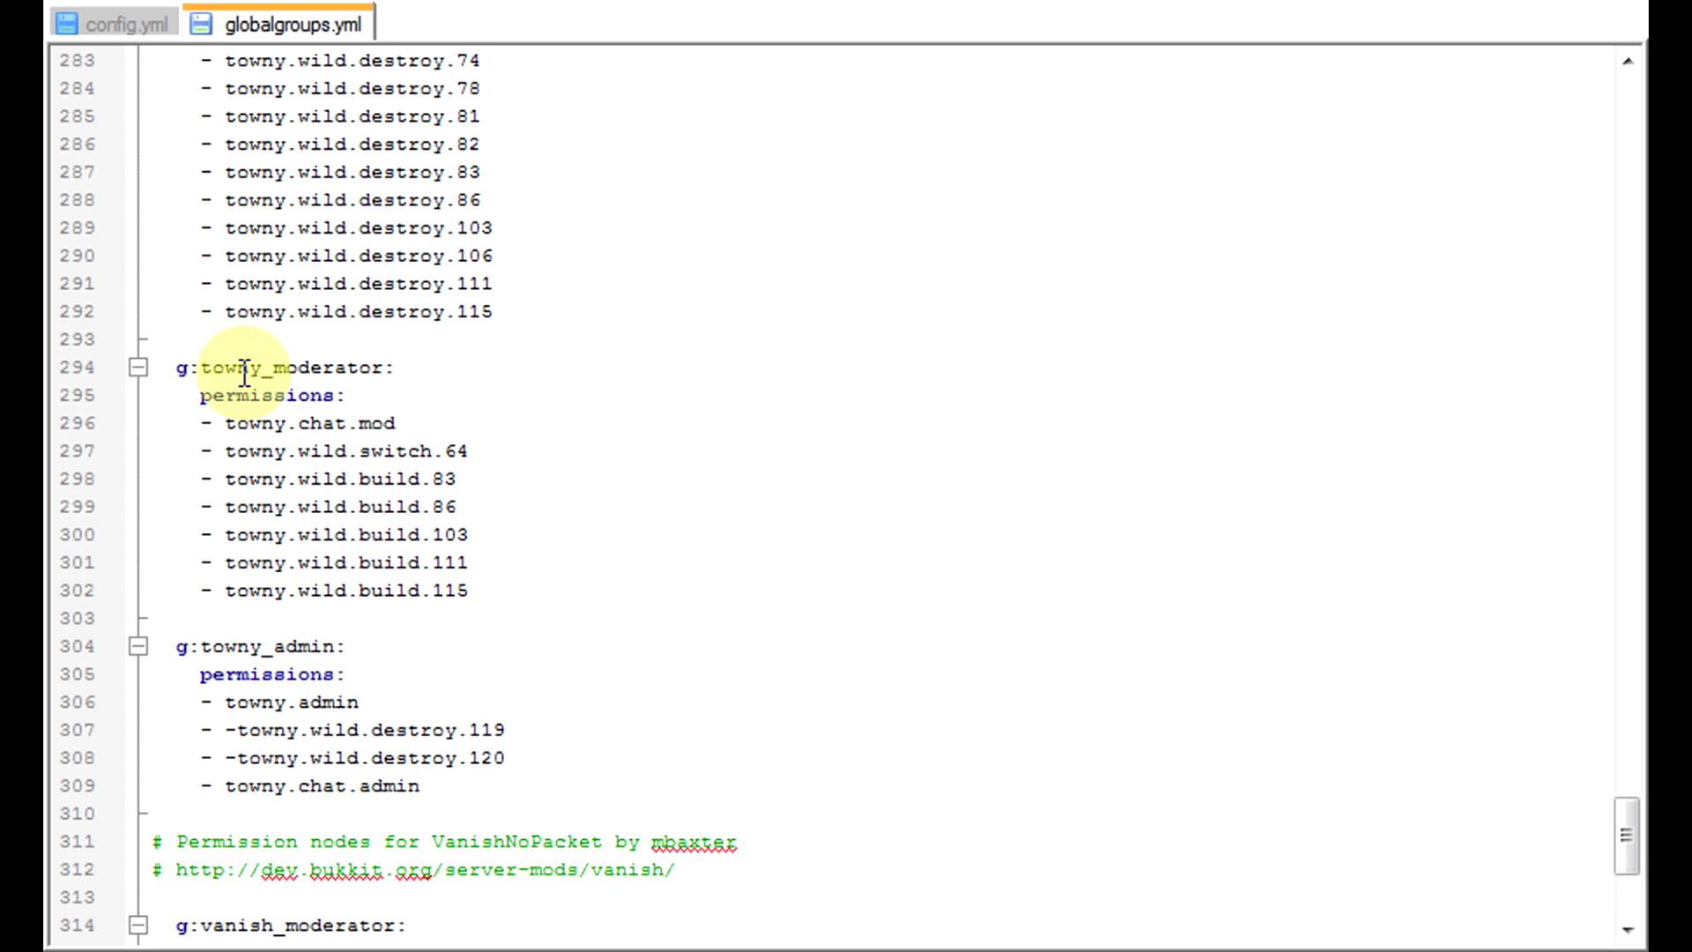
pyautogui.scroll(6, 377, 396)
pyautogui.scroll(7, 377, 396)
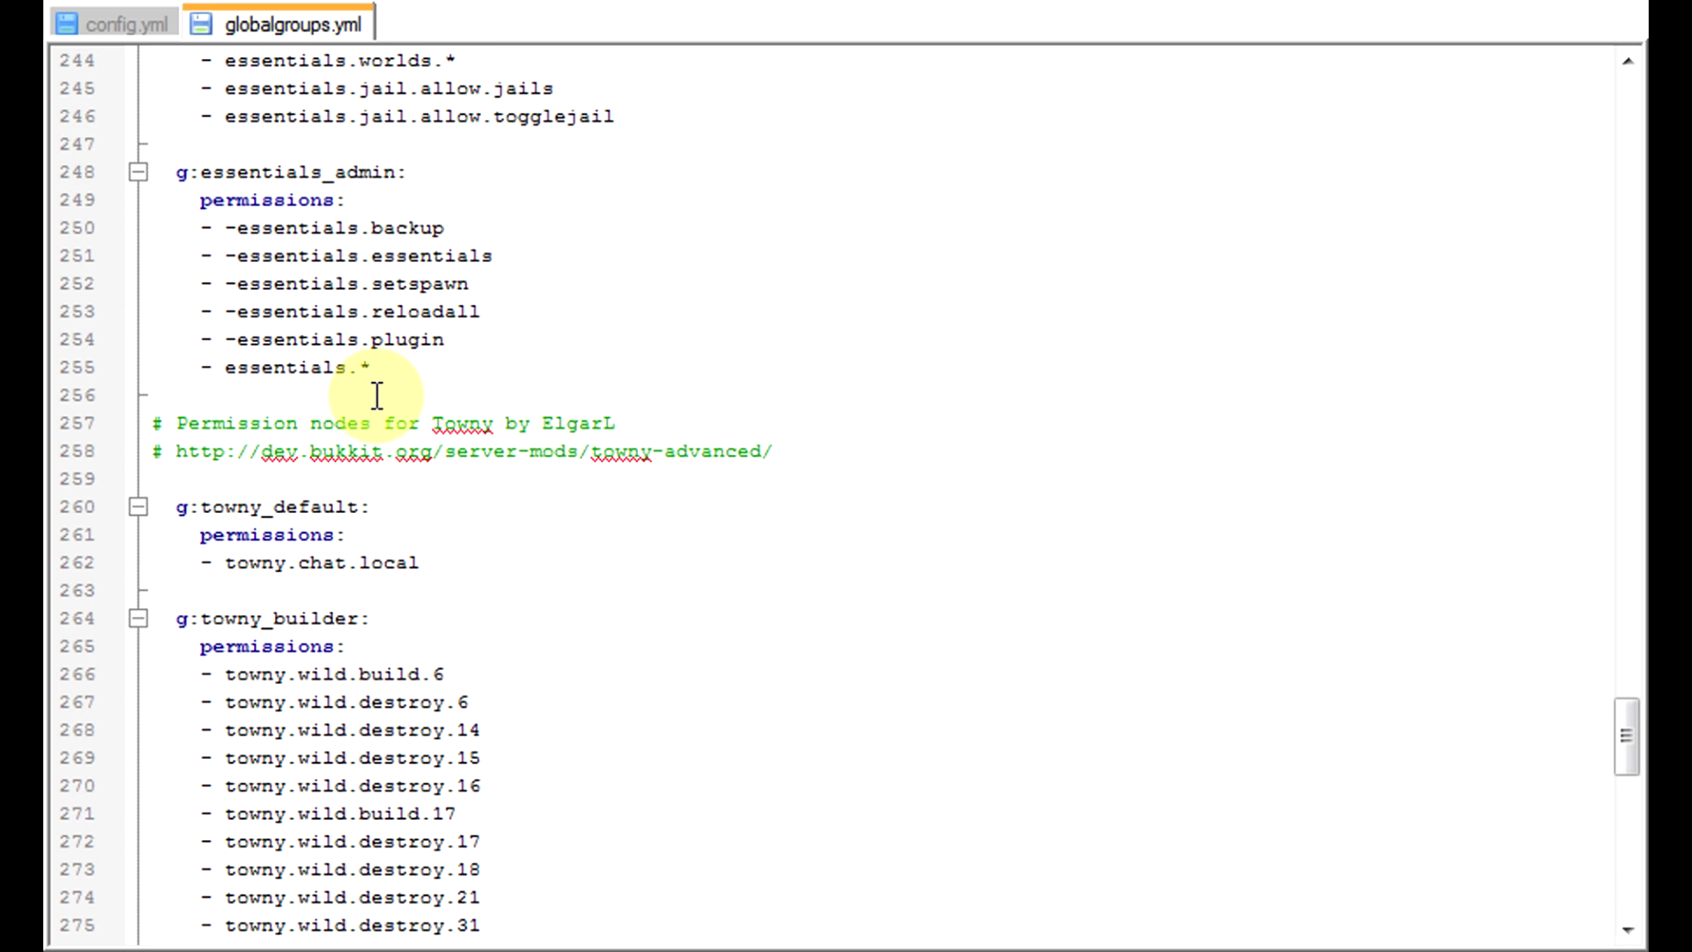
pyautogui.scroll(-3, 378, 395)
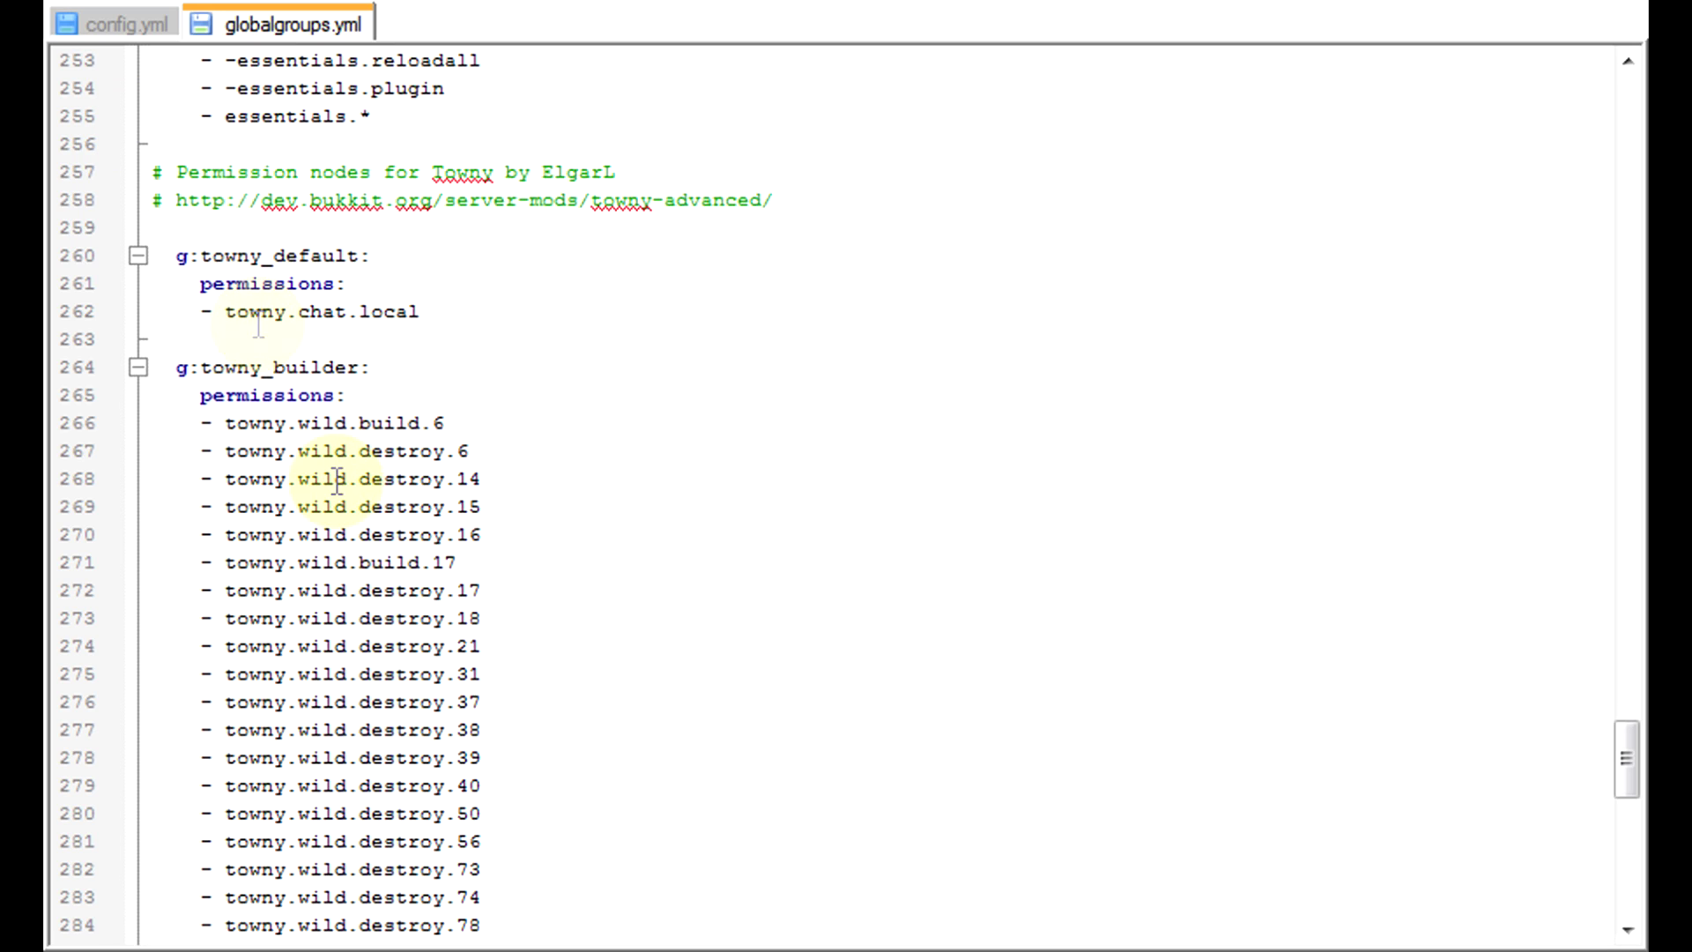
pyautogui.scroll(-5, 426, 643)
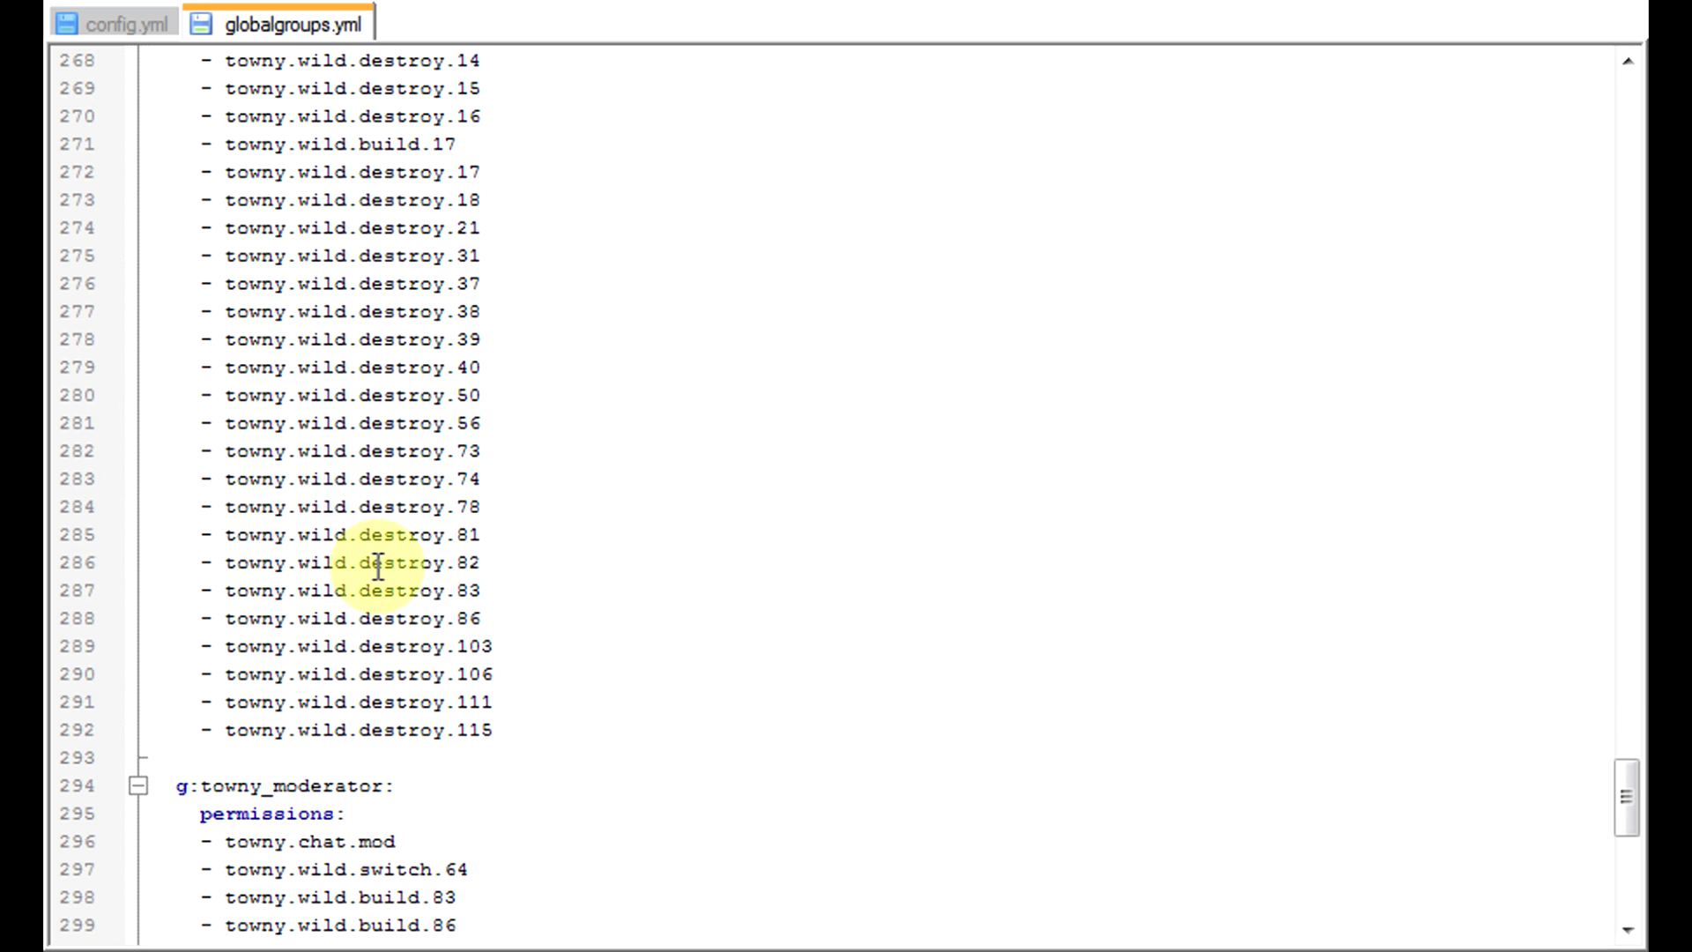
# Step: Read the remaining Towny moderator and admin permission nodes toward the end of globalgroups.yml
pyautogui.scroll(-6, 379, 564)
pyautogui.scroll(-4, 379, 564)
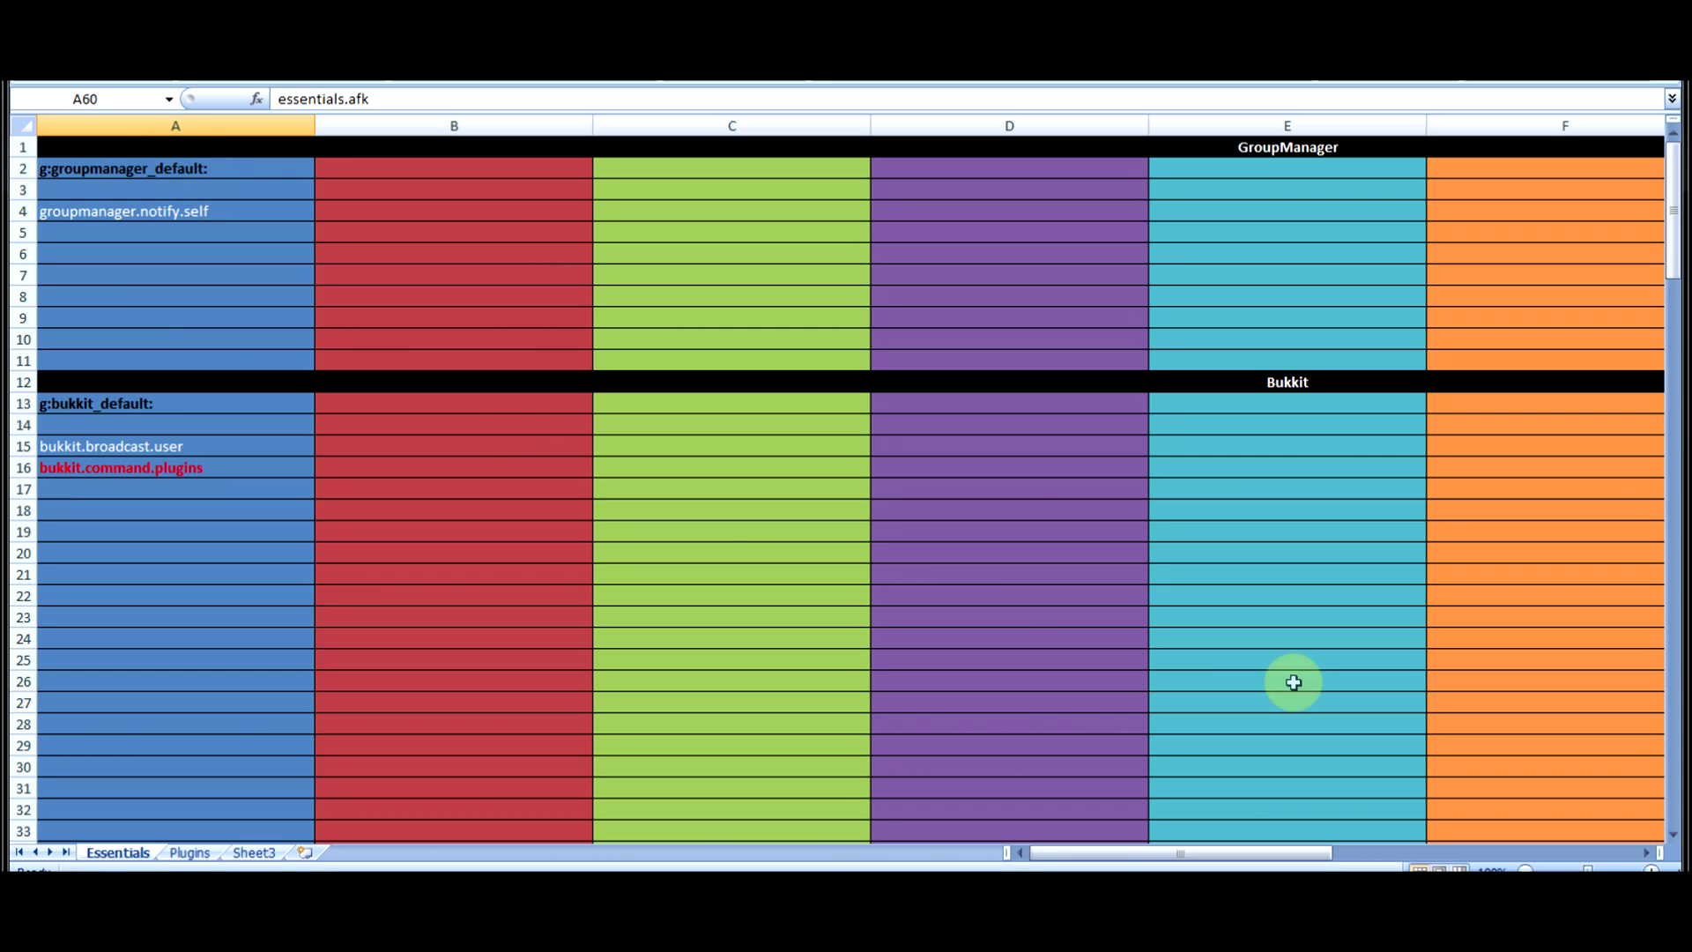
# Step: In the Excel permissions spreadsheet, examine the default and builder nodes in the GroupManager, Bukkit and Essentials sections
pyautogui.scroll(-4, 358, 368)
pyautogui.scroll(4, 359, 368)
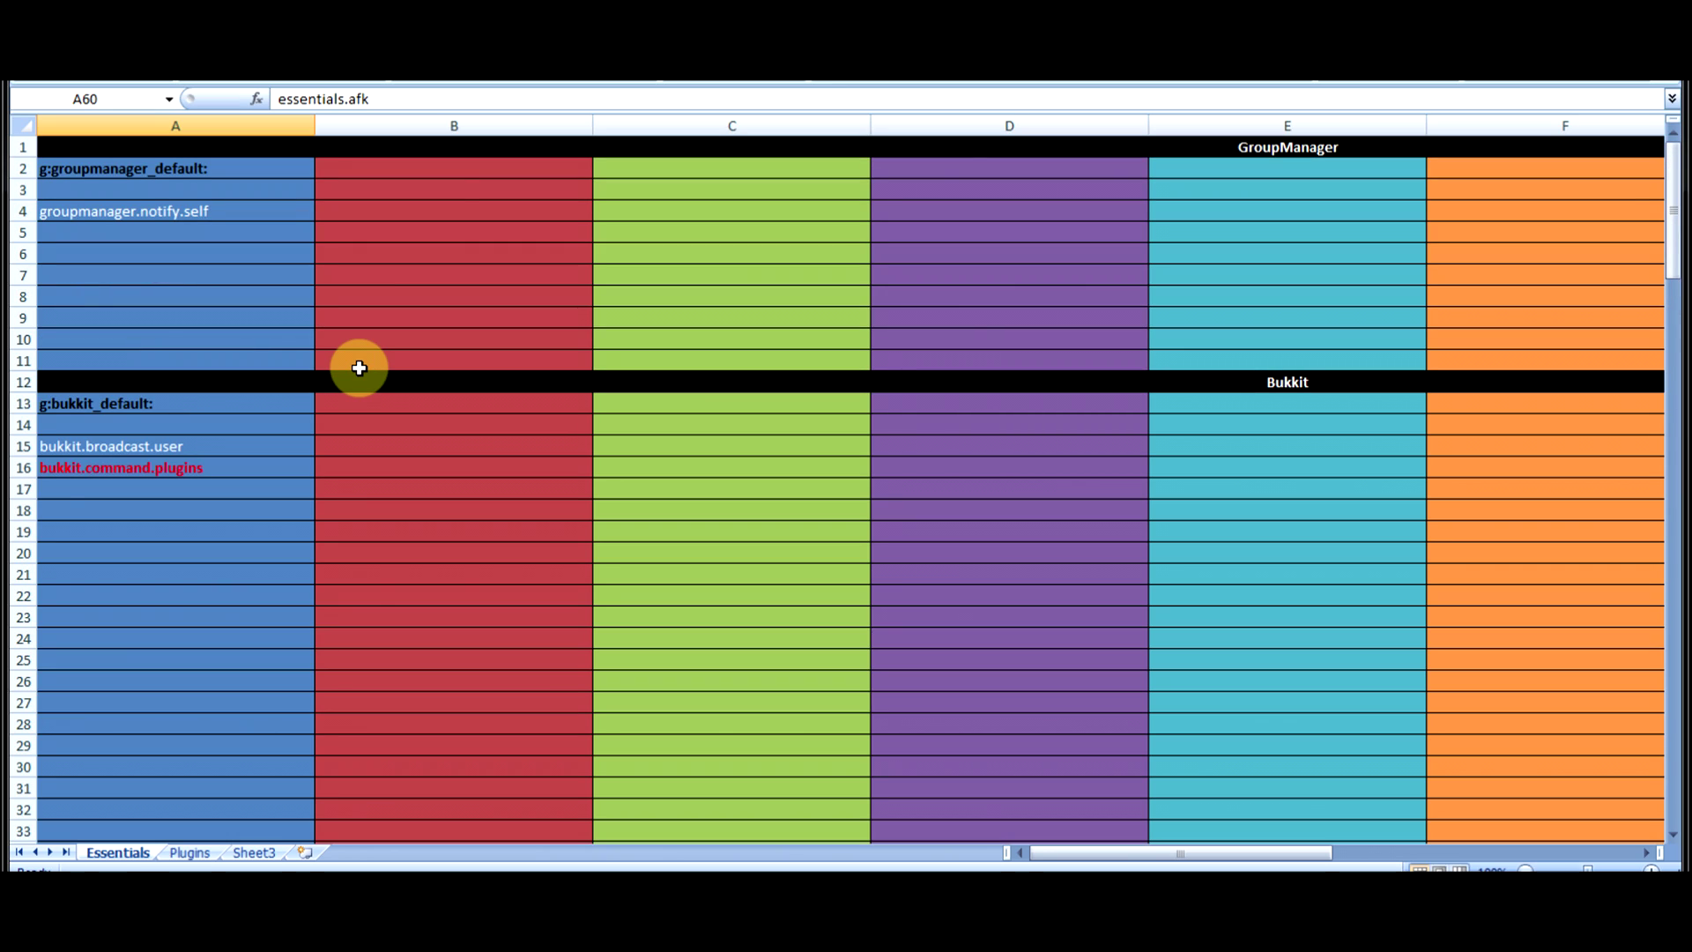
pyautogui.scroll(-11, 358, 369)
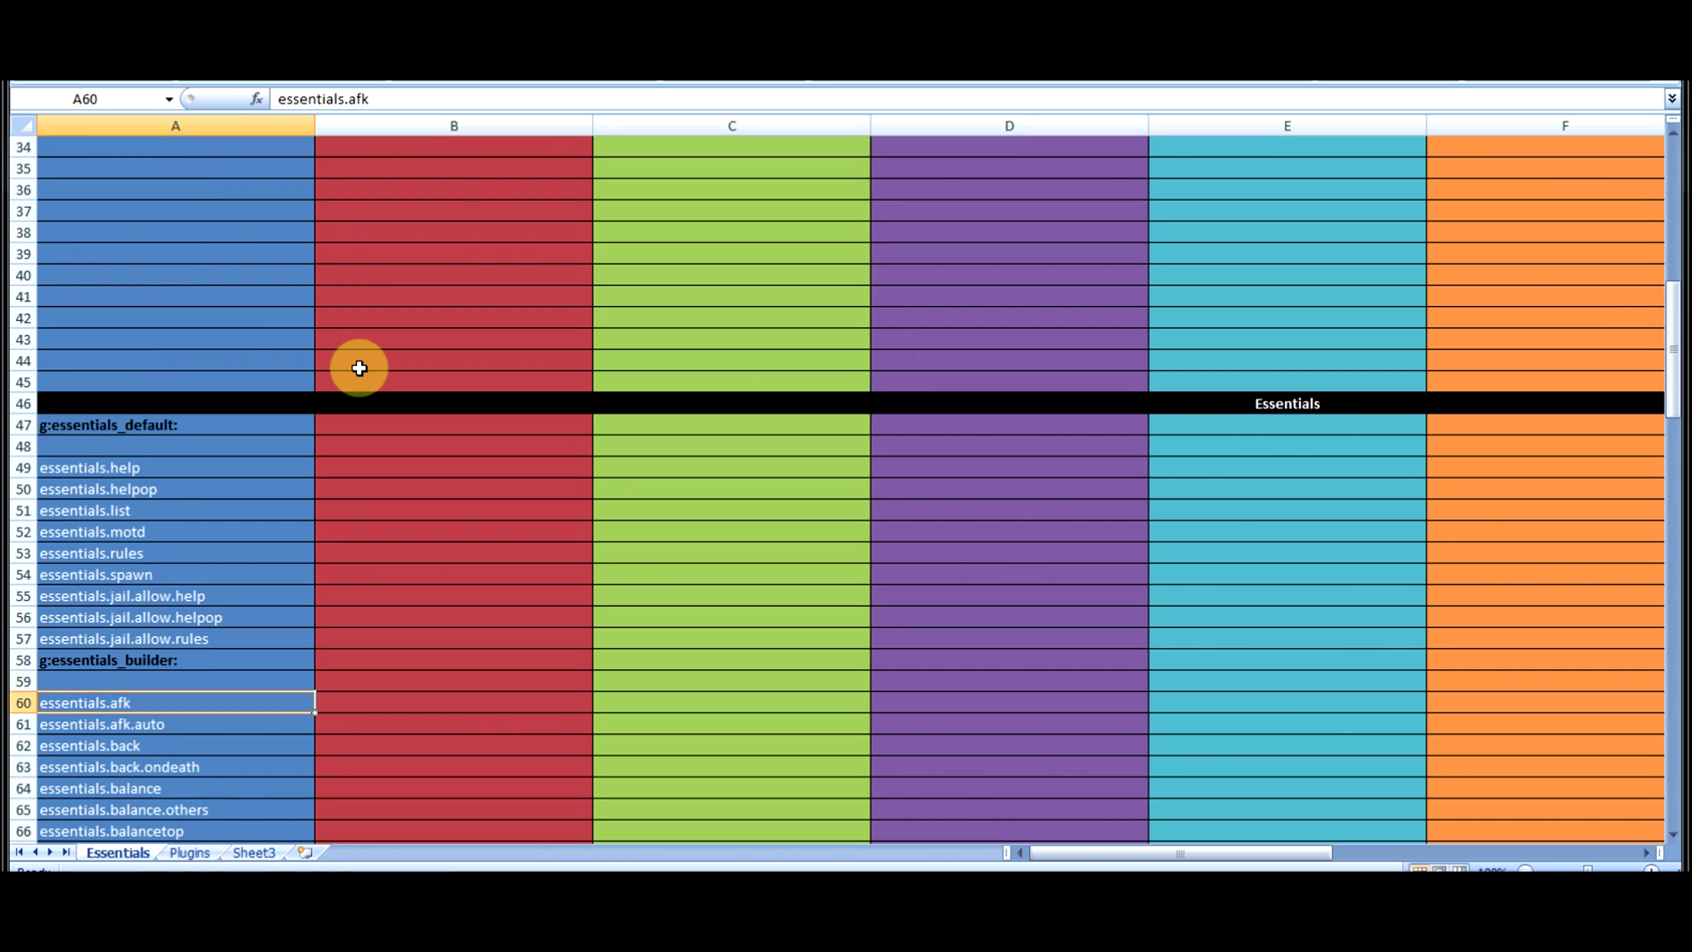
pyautogui.scroll(-4, 381, 389)
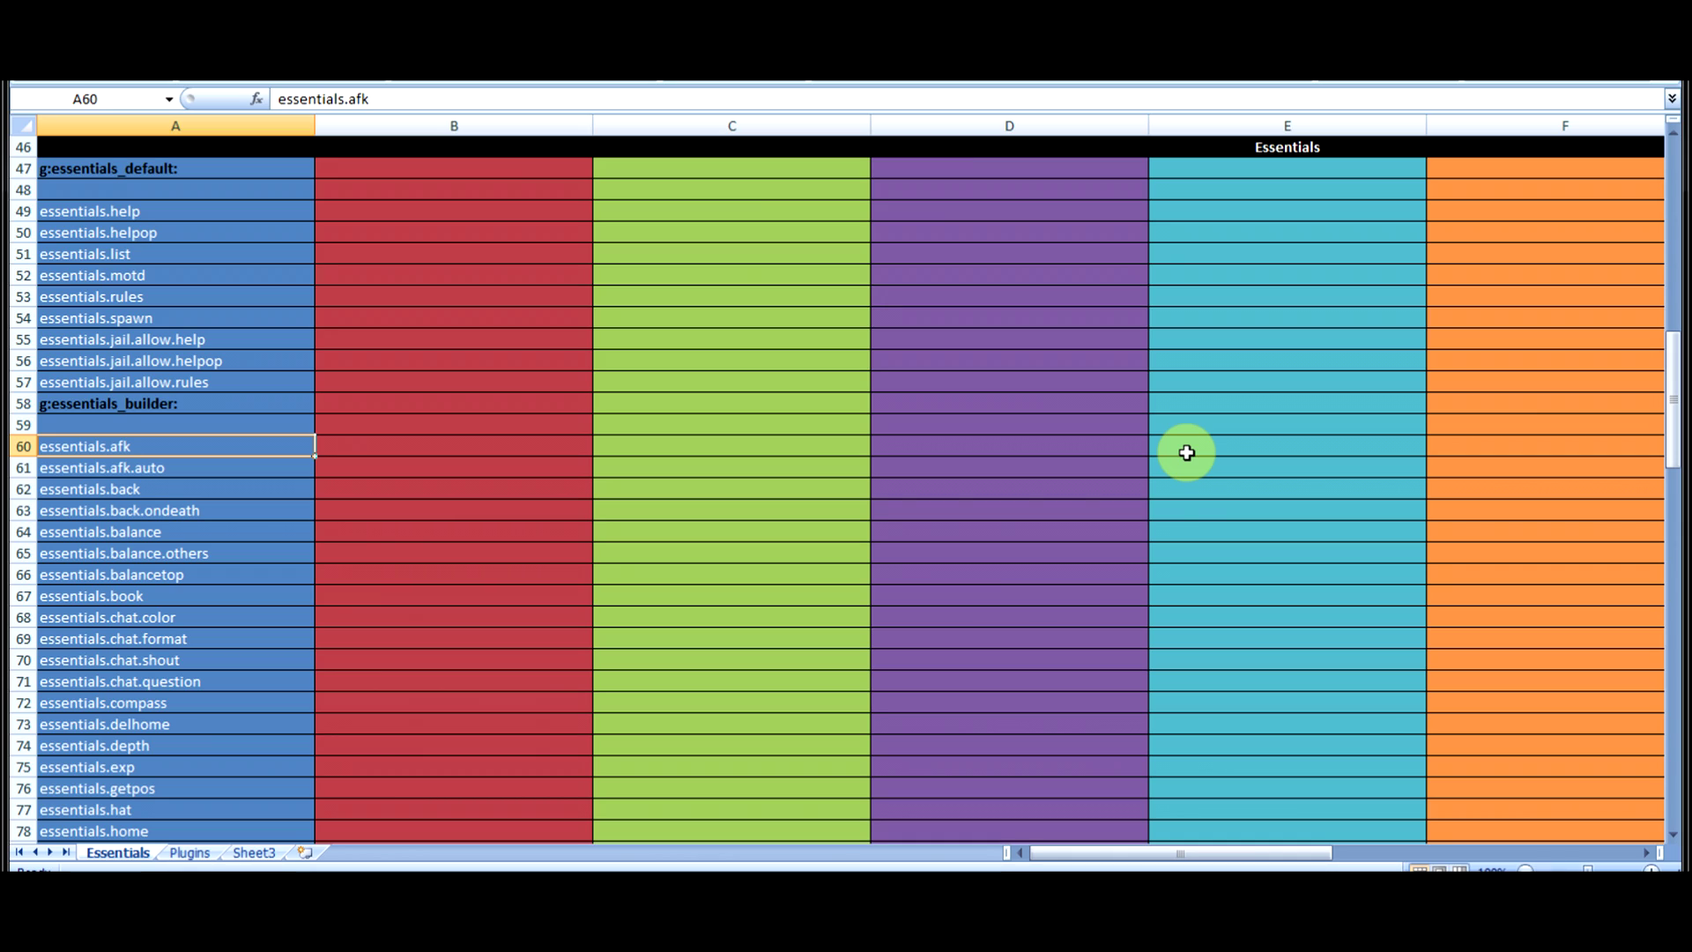
pyautogui.scroll(-6, 633, 360)
pyautogui.scroll(-2, 633, 360)
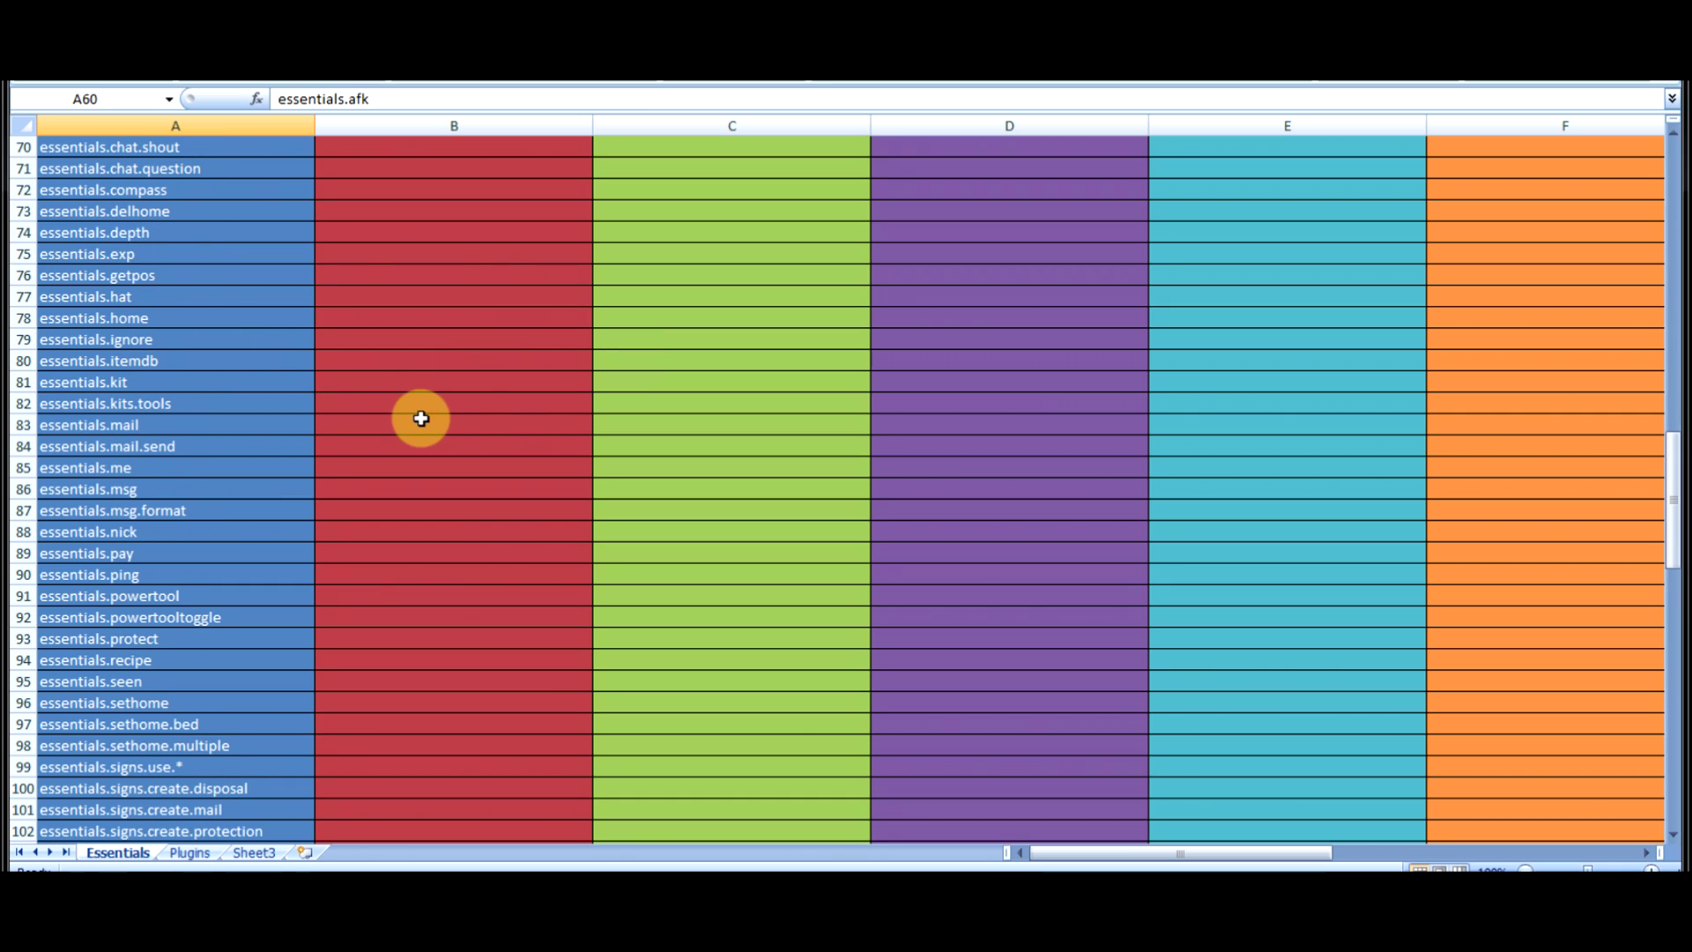
pyautogui.scroll(-5, 421, 419)
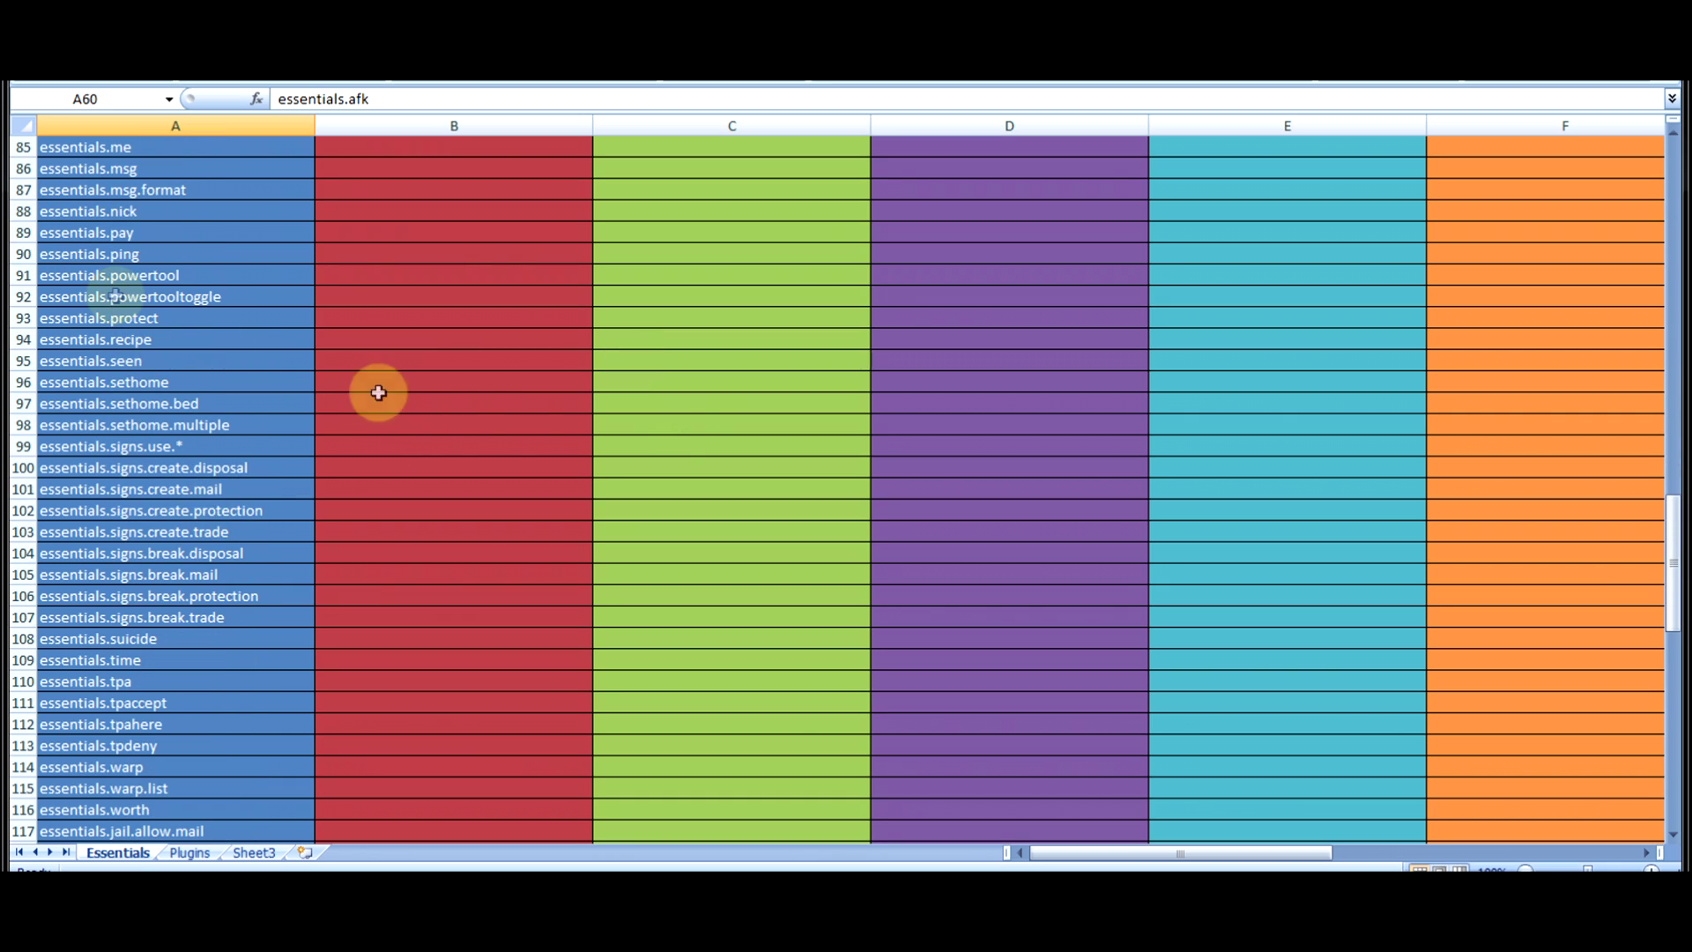
pyautogui.scroll(6, 349, 575)
pyautogui.scroll(20, 349, 574)
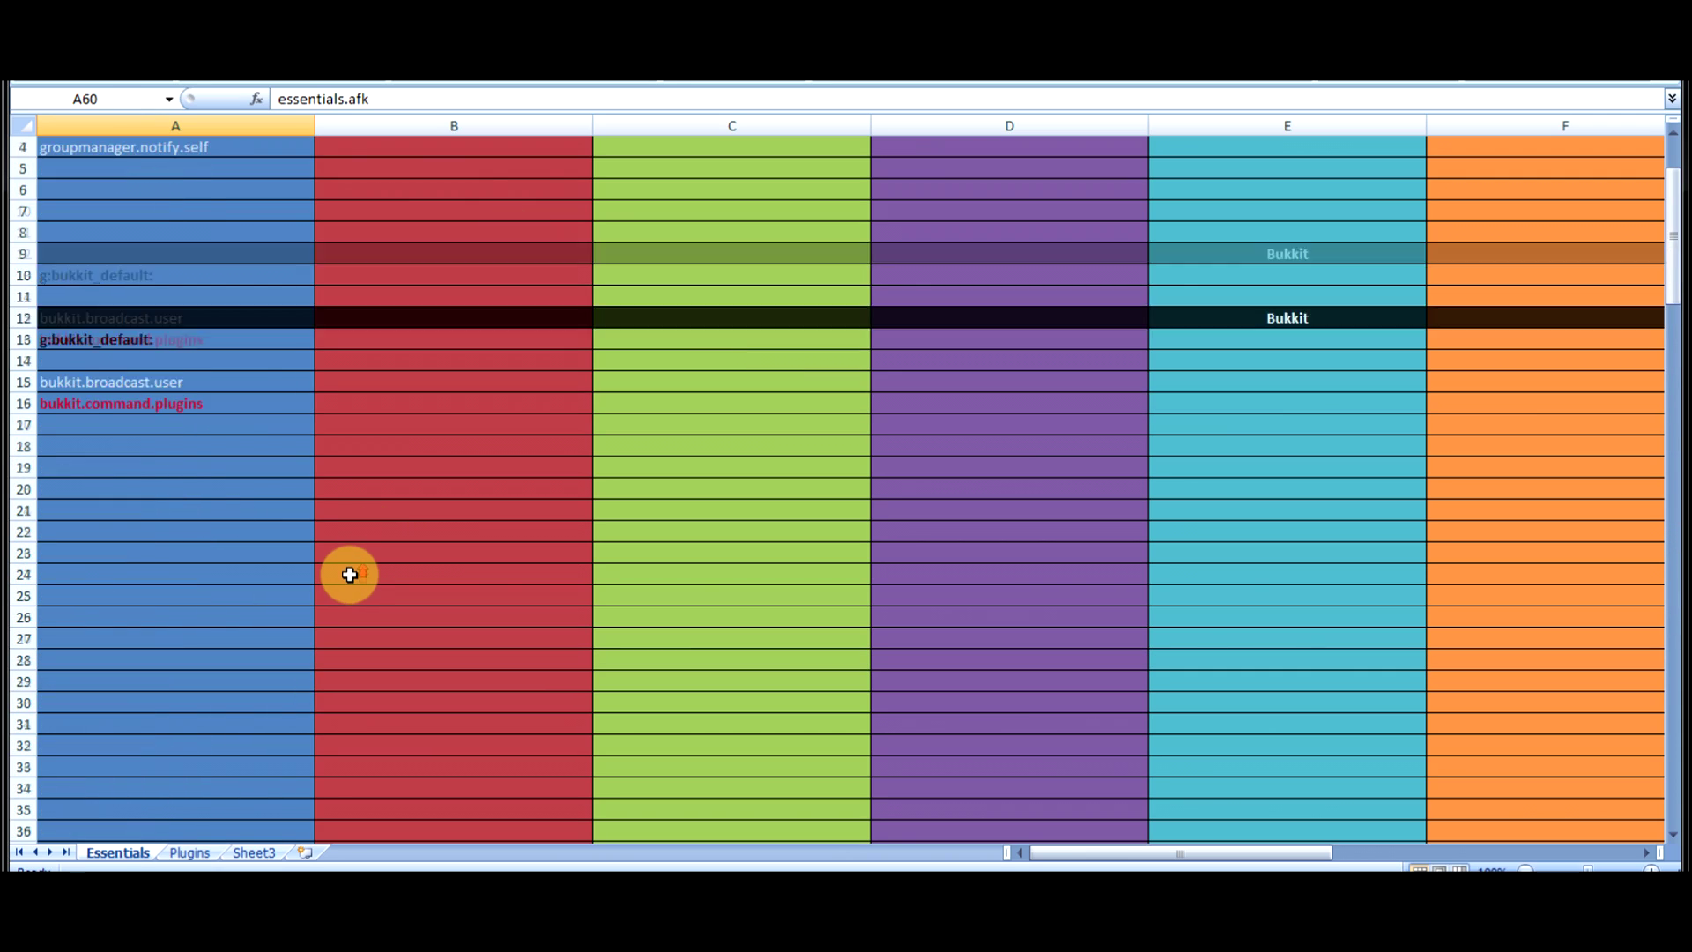
pyautogui.scroll(-8, 423, 348)
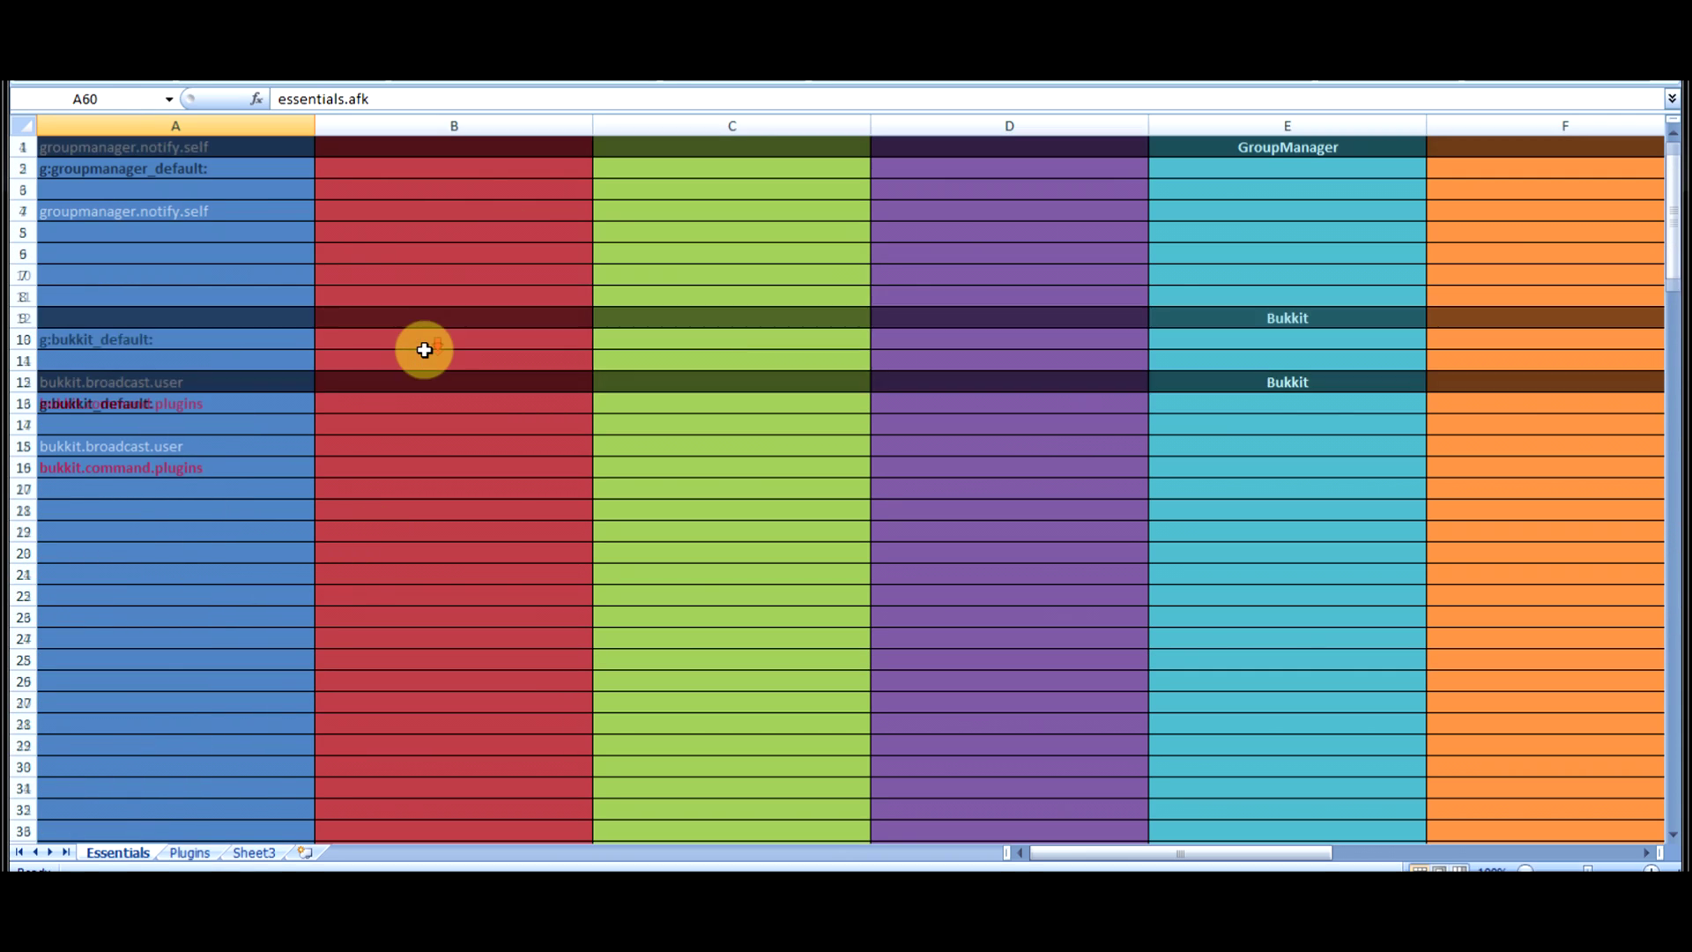
pyautogui.scroll(-5, 335, 466)
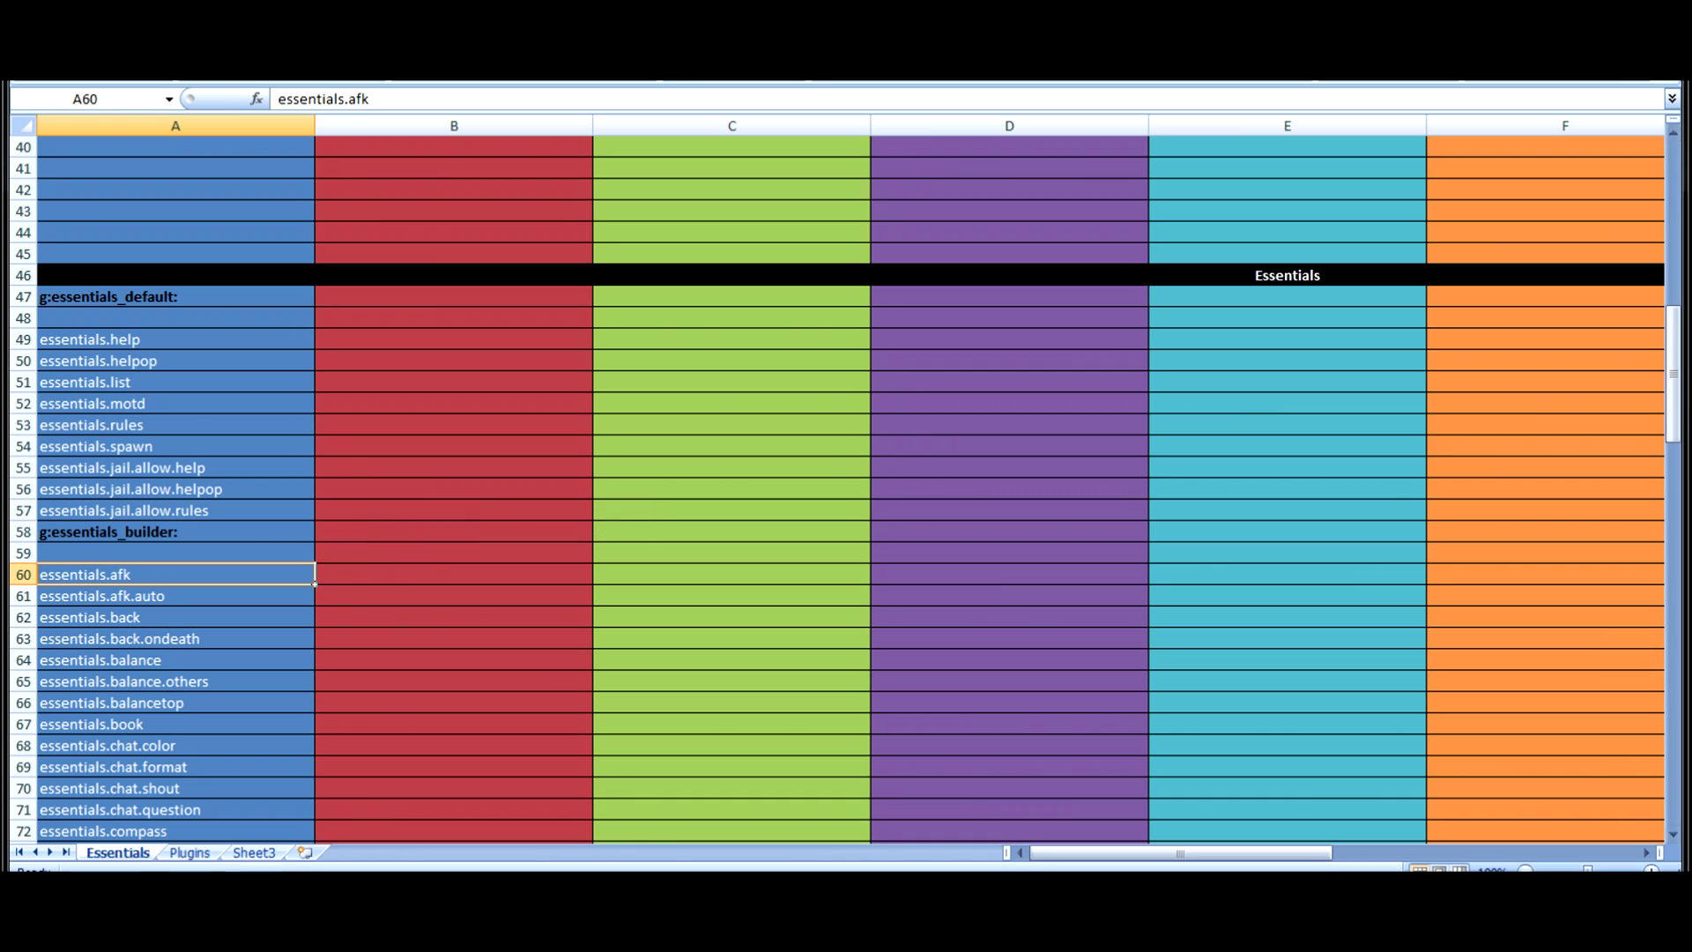
# Step: Switch to Notepad++, place its window over the spreadsheet and examine the GroupManager groups in globalgroups.yml
pyautogui.hotkey('alt', 'Tab')
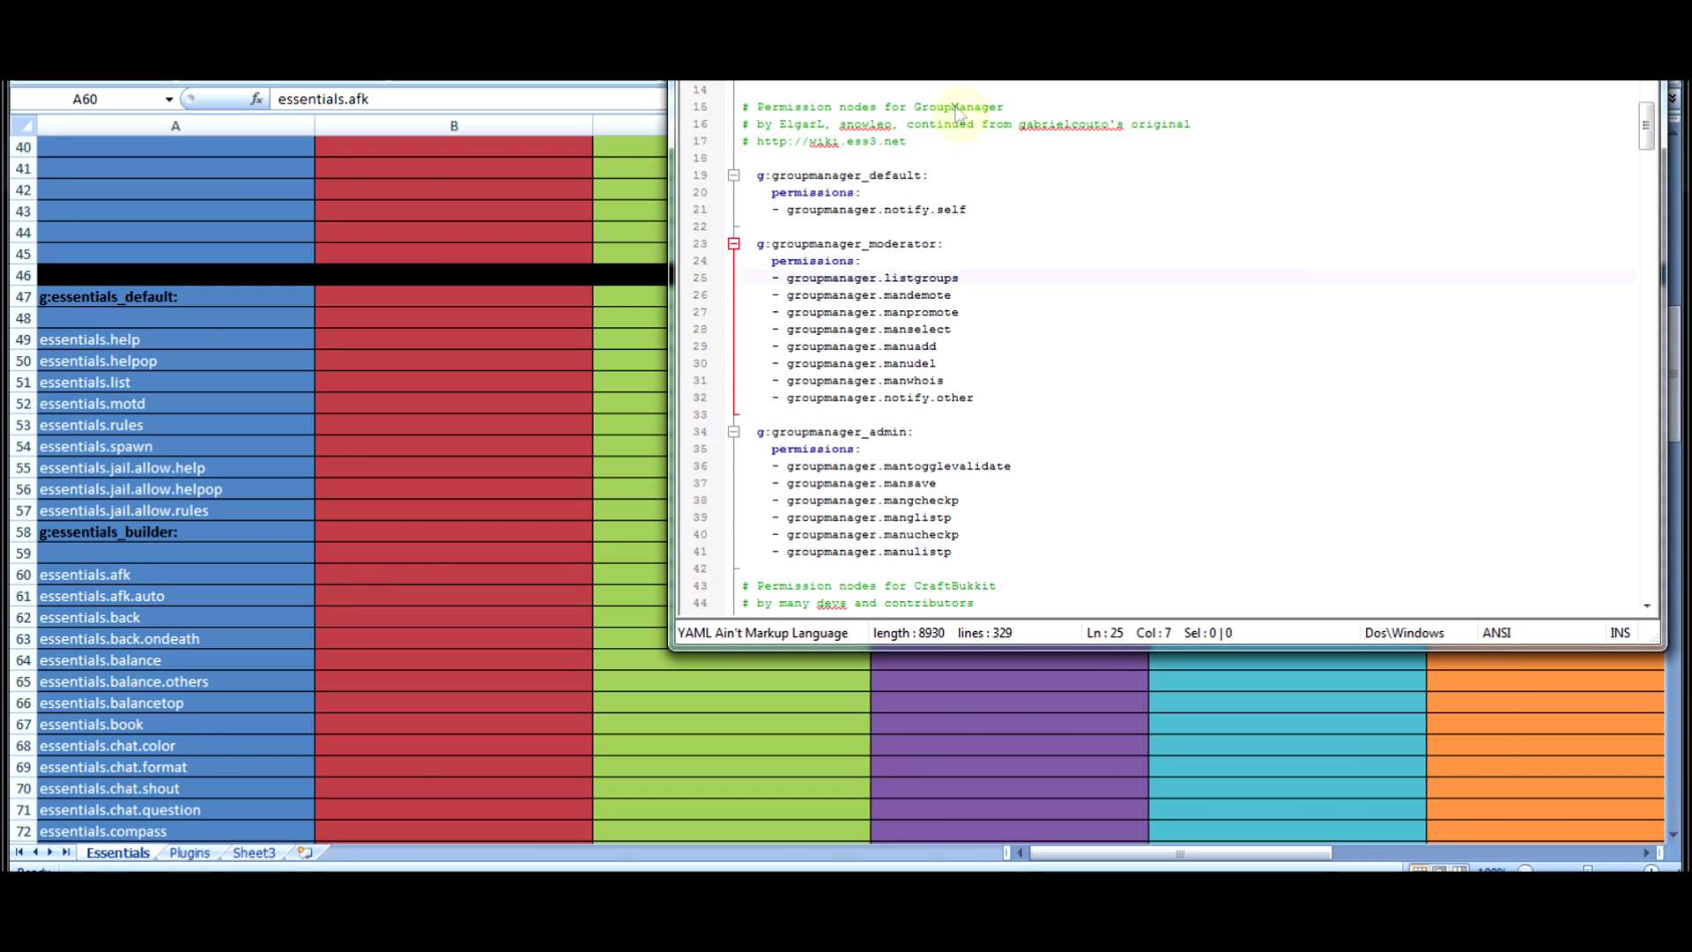
pyautogui.moveTo(1128, 59); pyautogui.dragTo(908, 143)
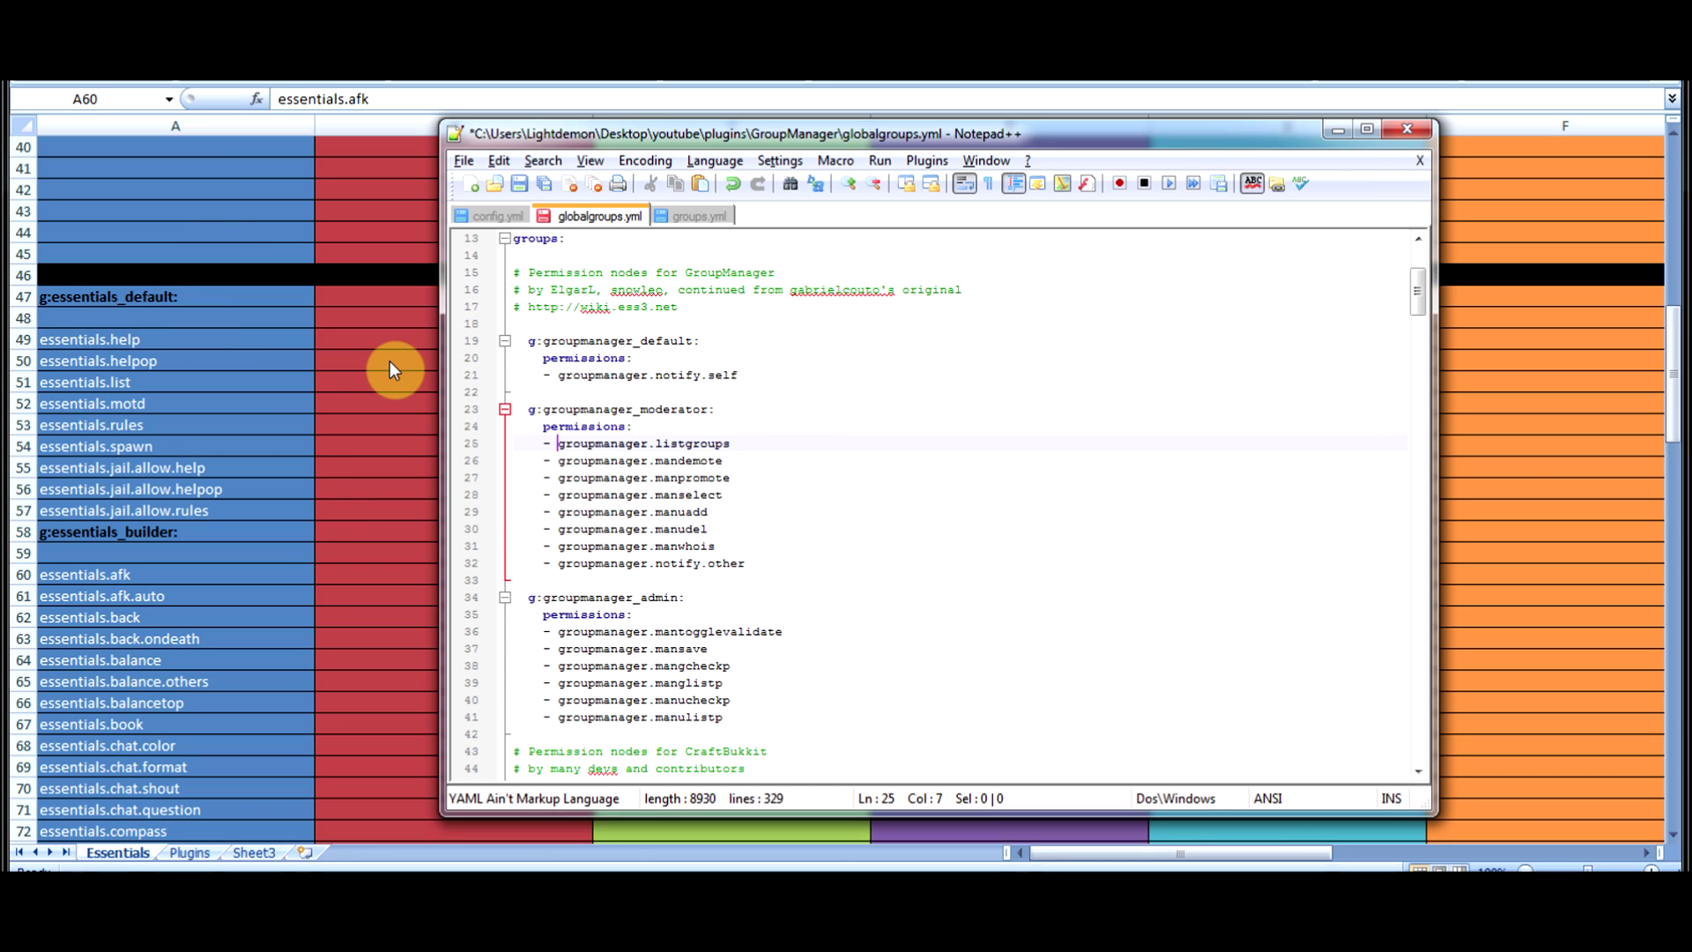
pyautogui.click(906, 362)
pyautogui.scroll(-9, 905, 363)
pyautogui.scroll(6, 905, 365)
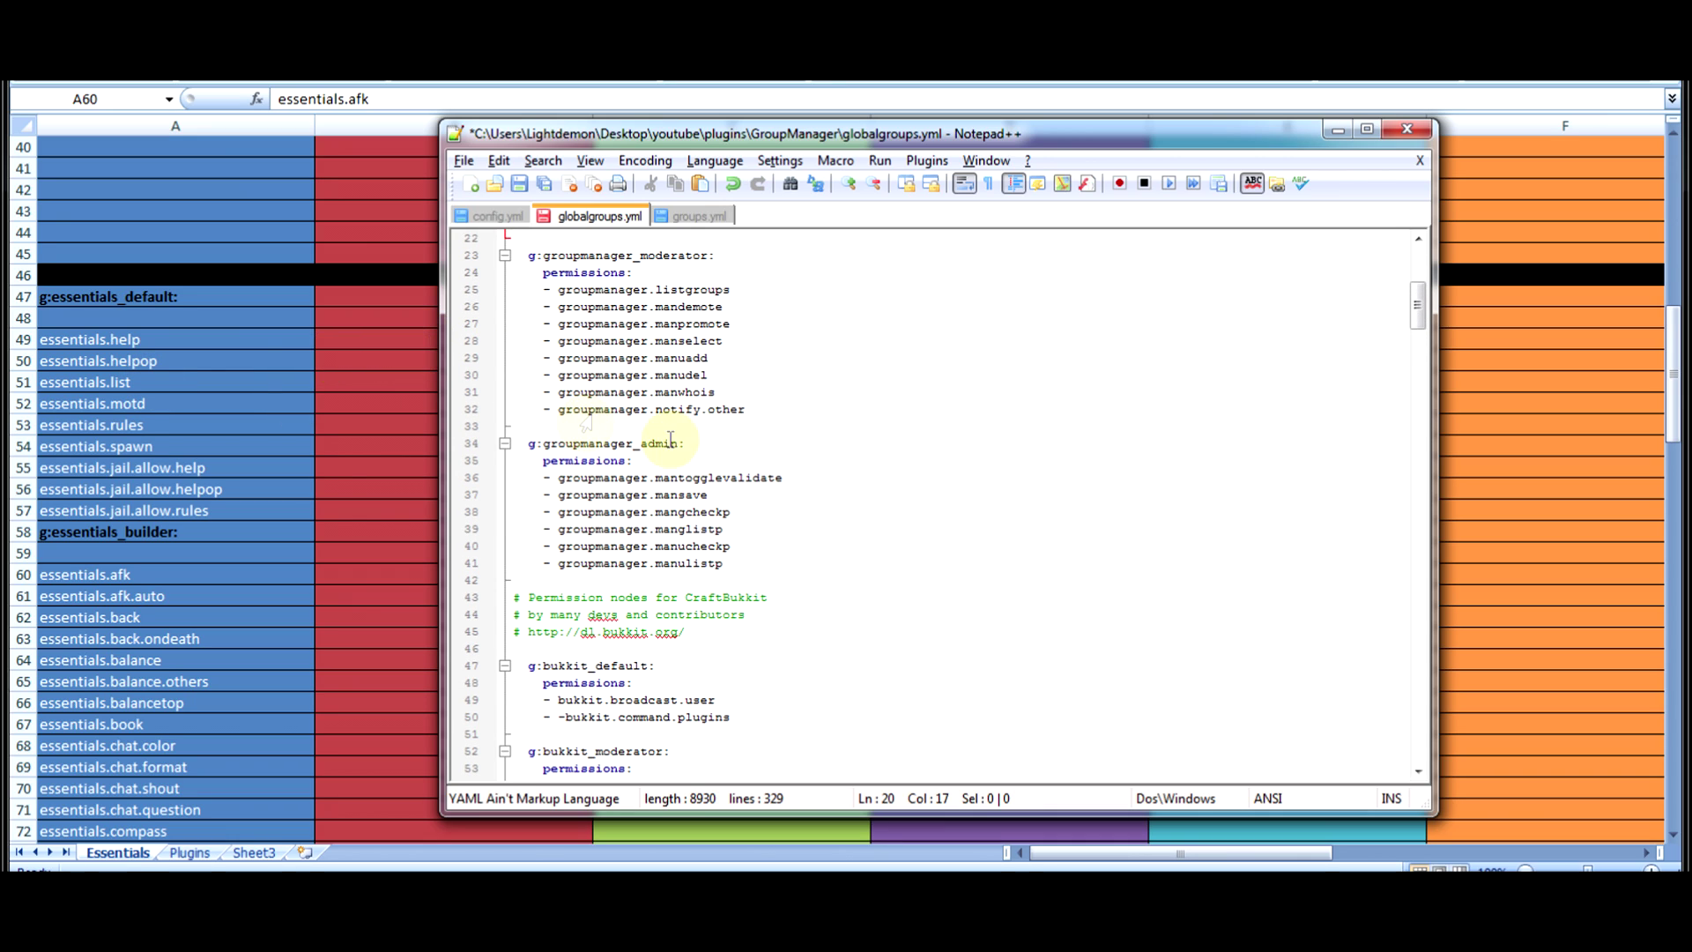
# Step: Switch back to Excel and examine the moderator and admin columns of the GroupManager and Bukkit sections
pyautogui.hotkey('alt', 'Tab')
pyautogui.moveTo(1093, 854); pyautogui.dragTo(1410, 837)
pyautogui.scroll(13, 1428, 559)
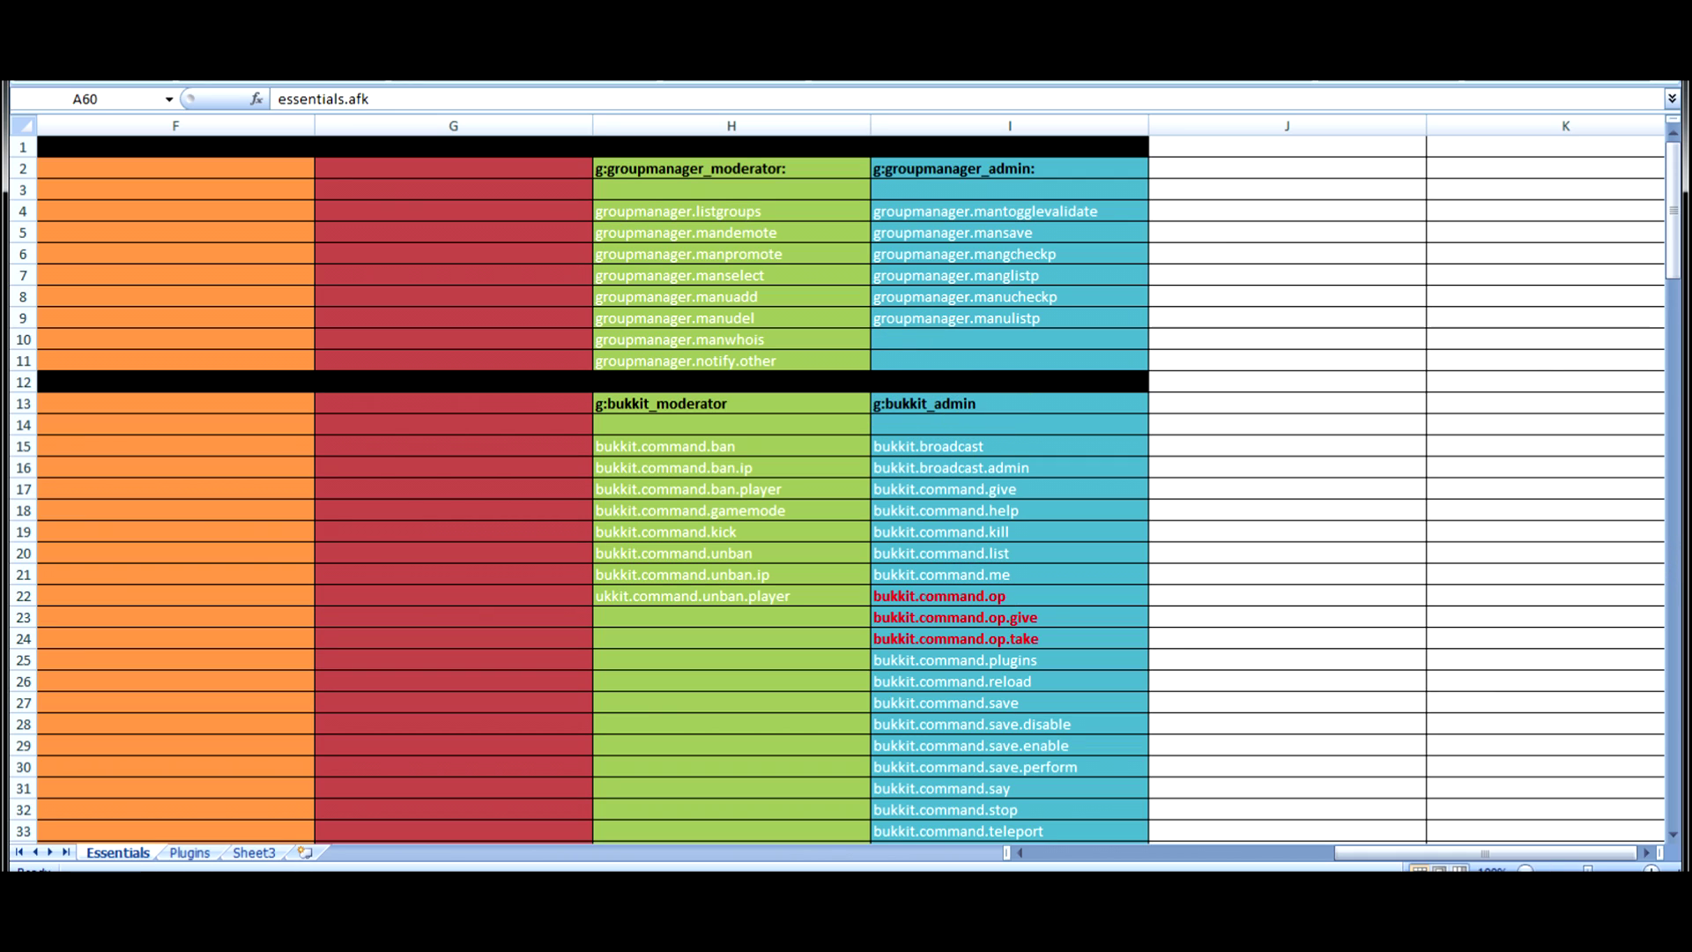
# Step: Switch to Notepad++ and highlight the minus signs before bukkit.command.op, op.give and op.take under g:bukkit_admin in globalgroups.yml
pyautogui.hotkey('alt', 'Tab')
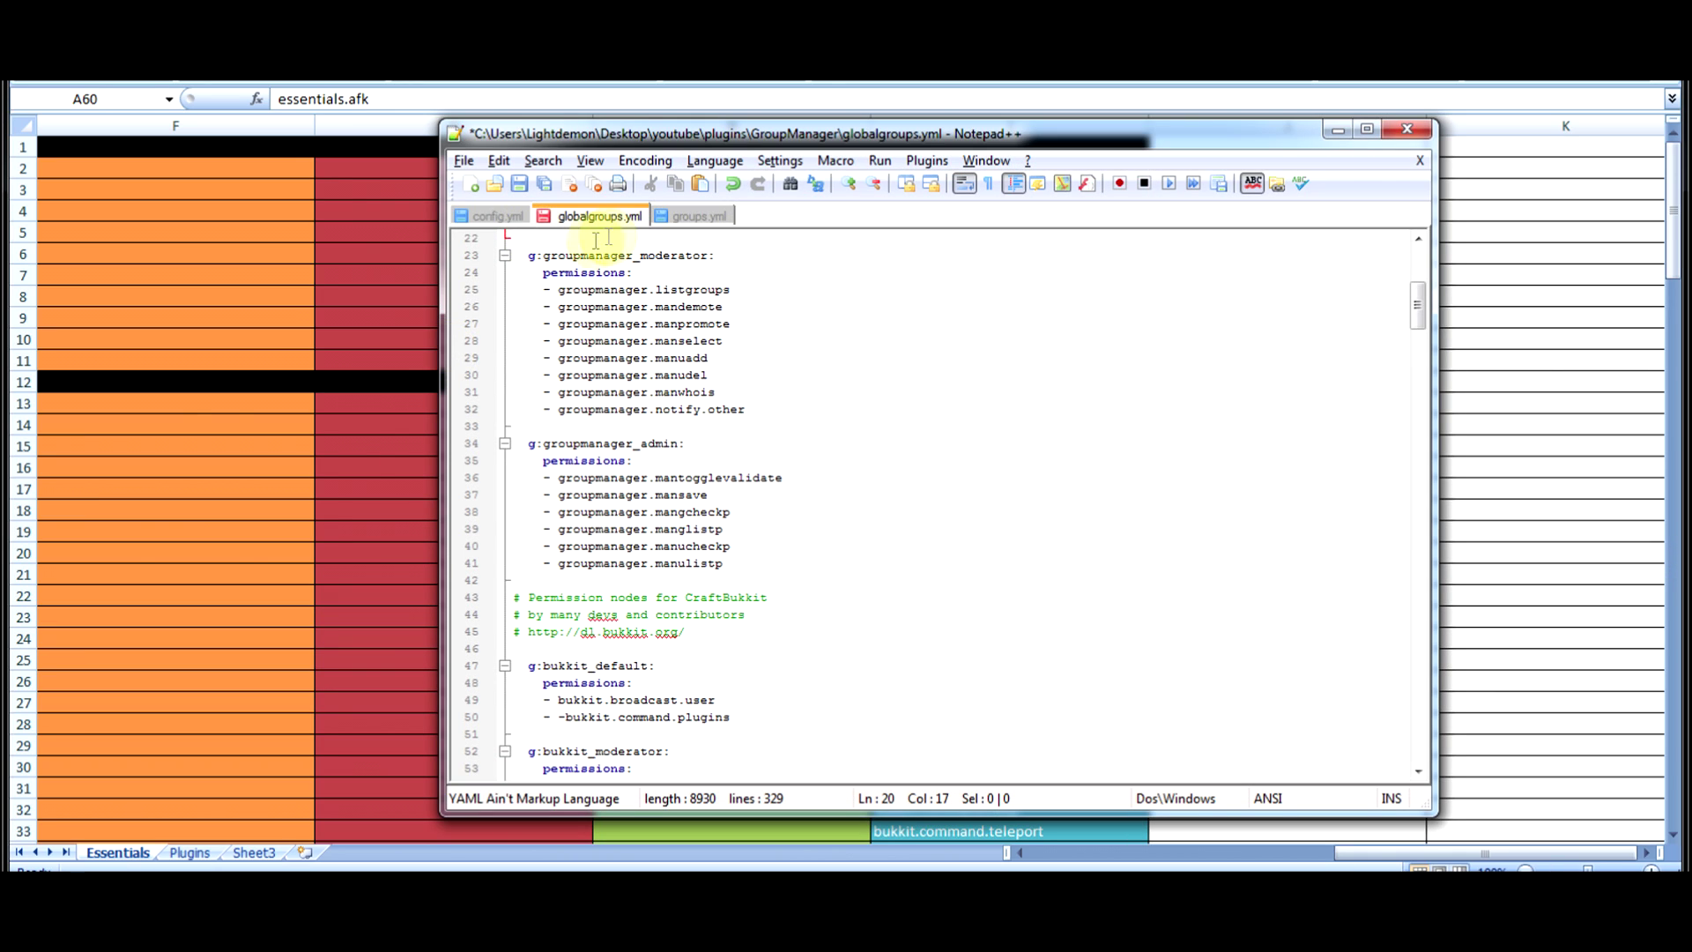
pyautogui.click(826, 413)
pyautogui.scroll(-11, 827, 413)
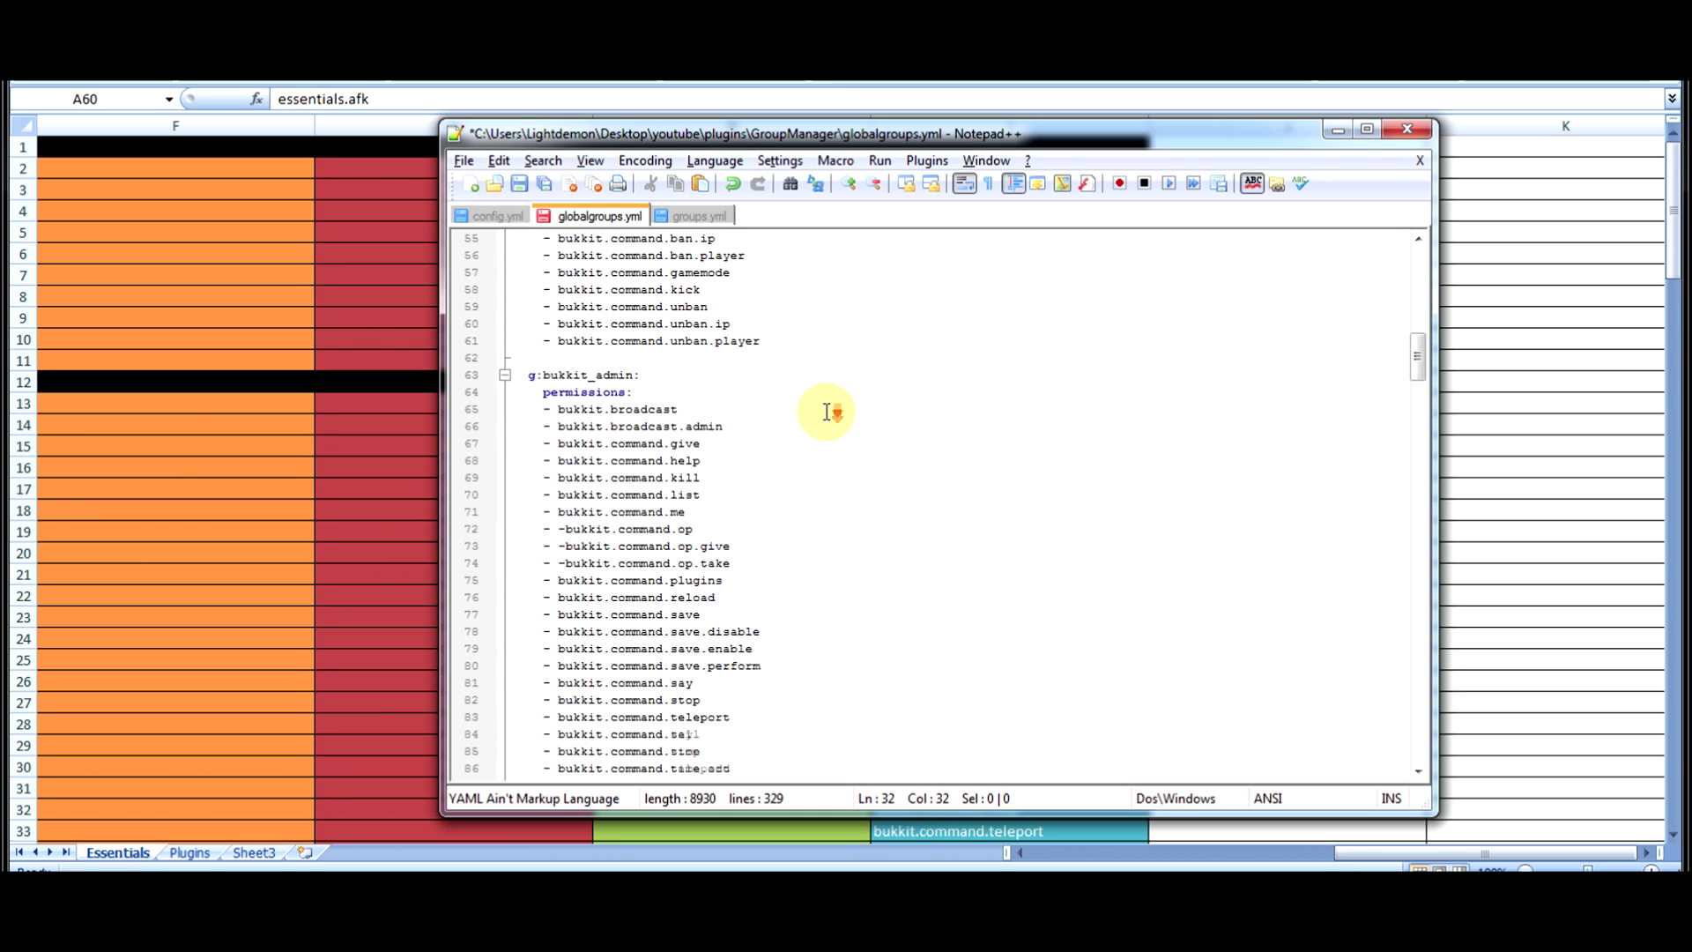
pyautogui.scroll(-6, 827, 410)
pyautogui.scroll(4, 806, 414)
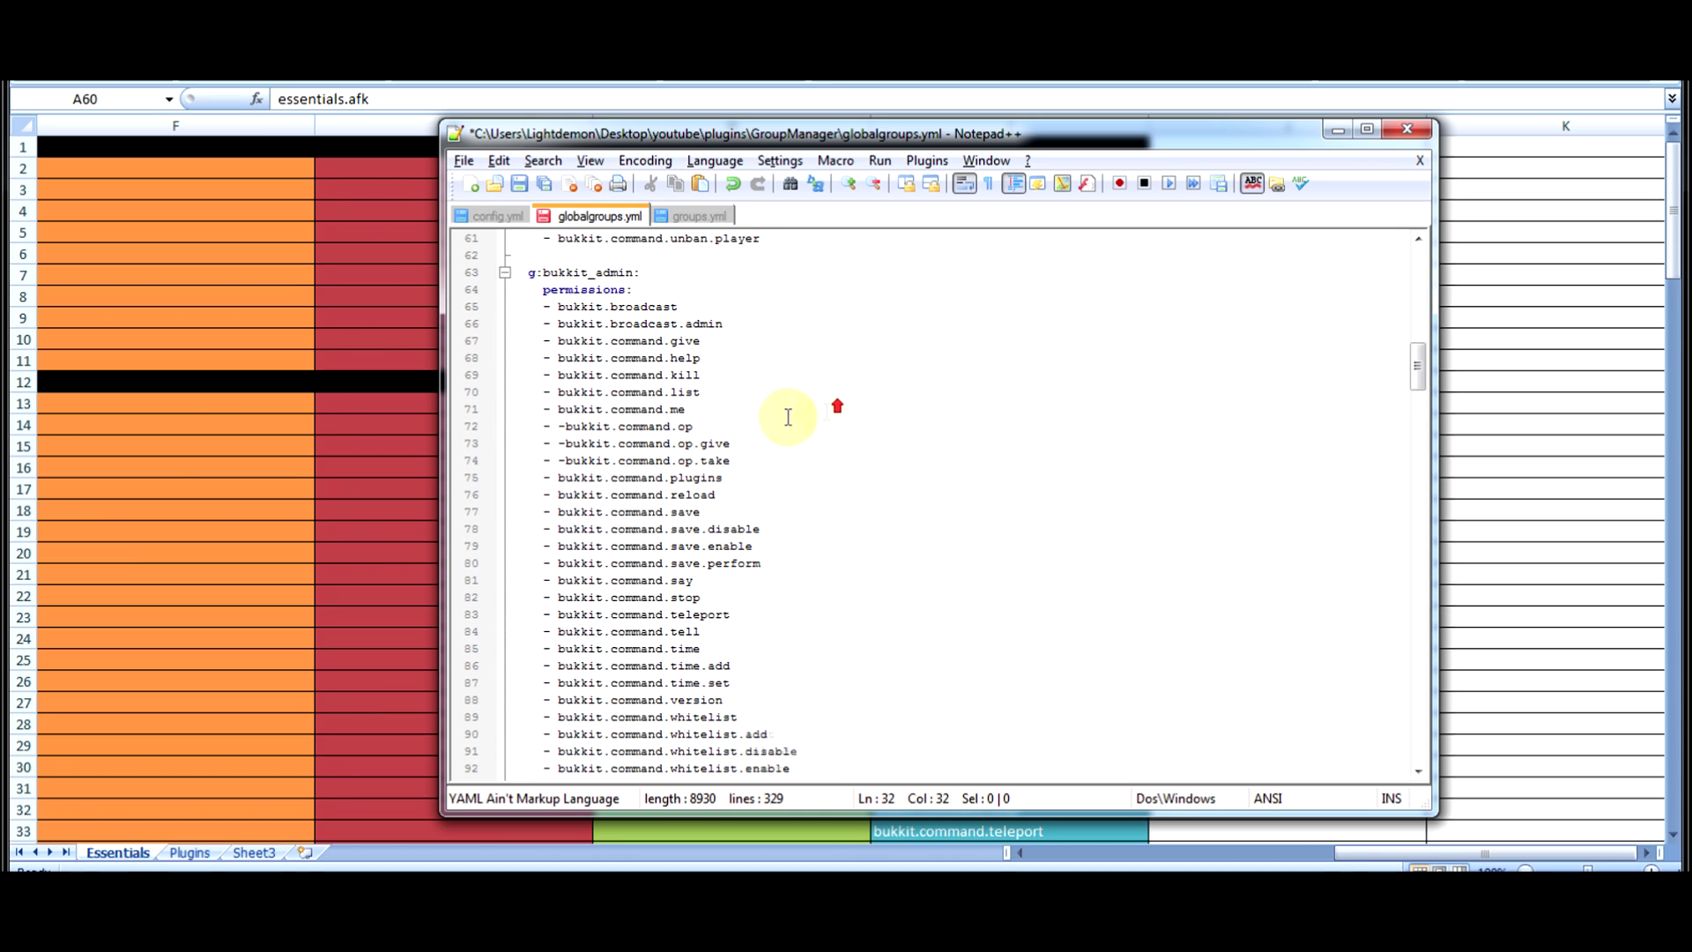
pyautogui.click(562, 429)
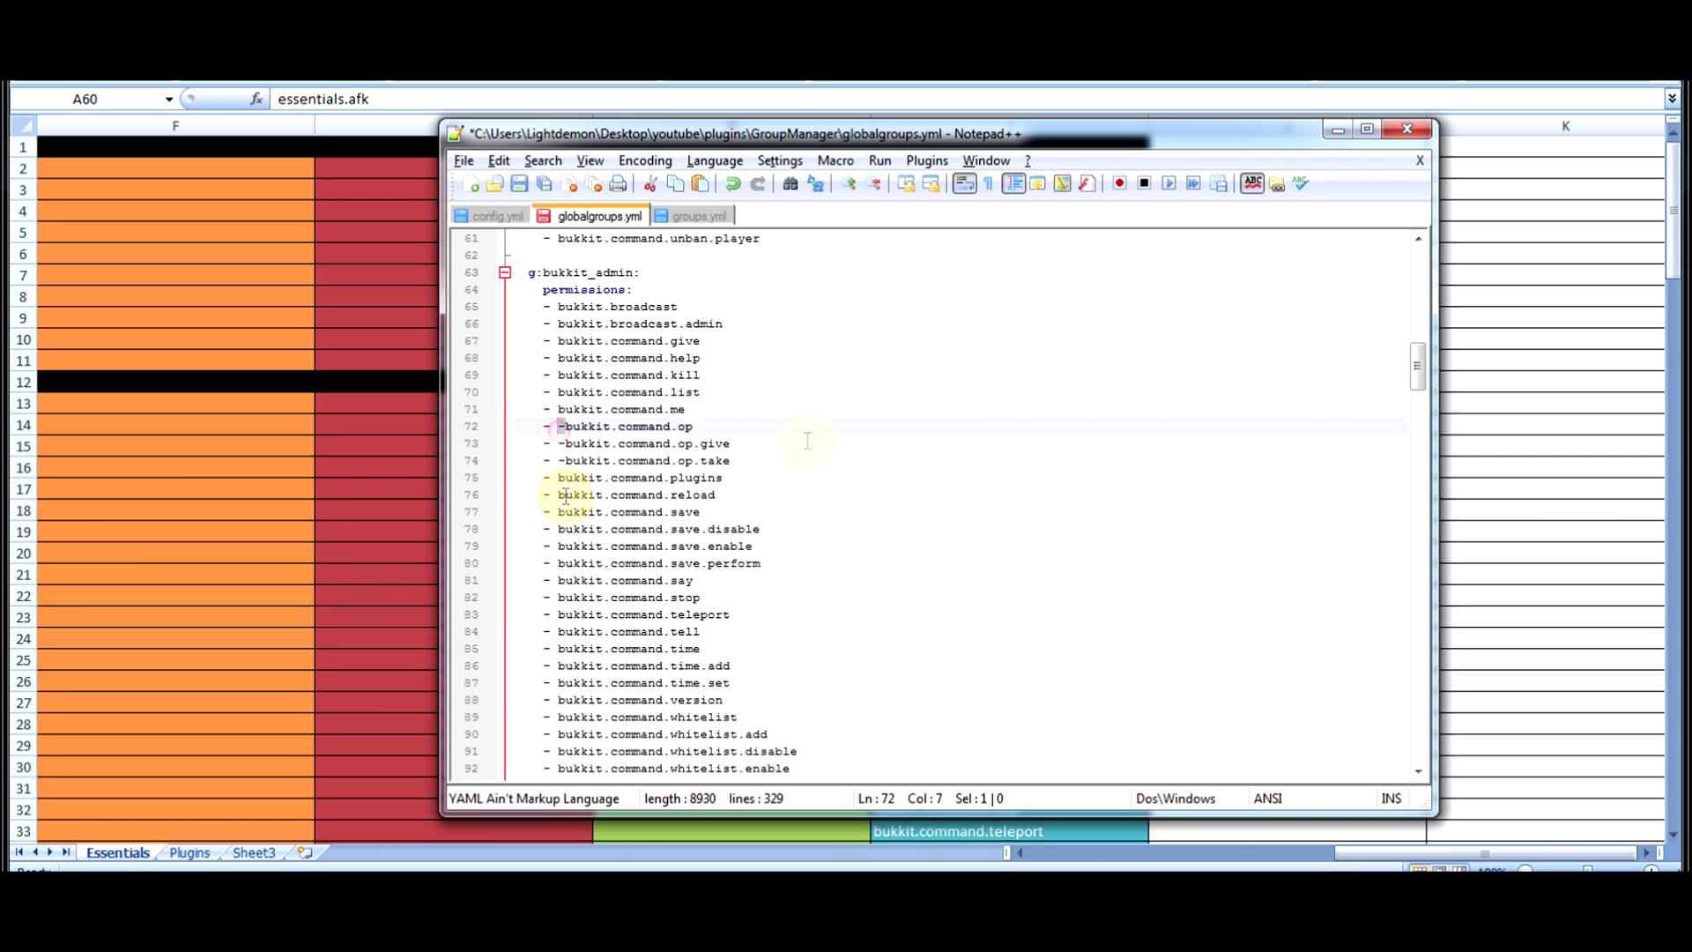
pyautogui.click(565, 461)
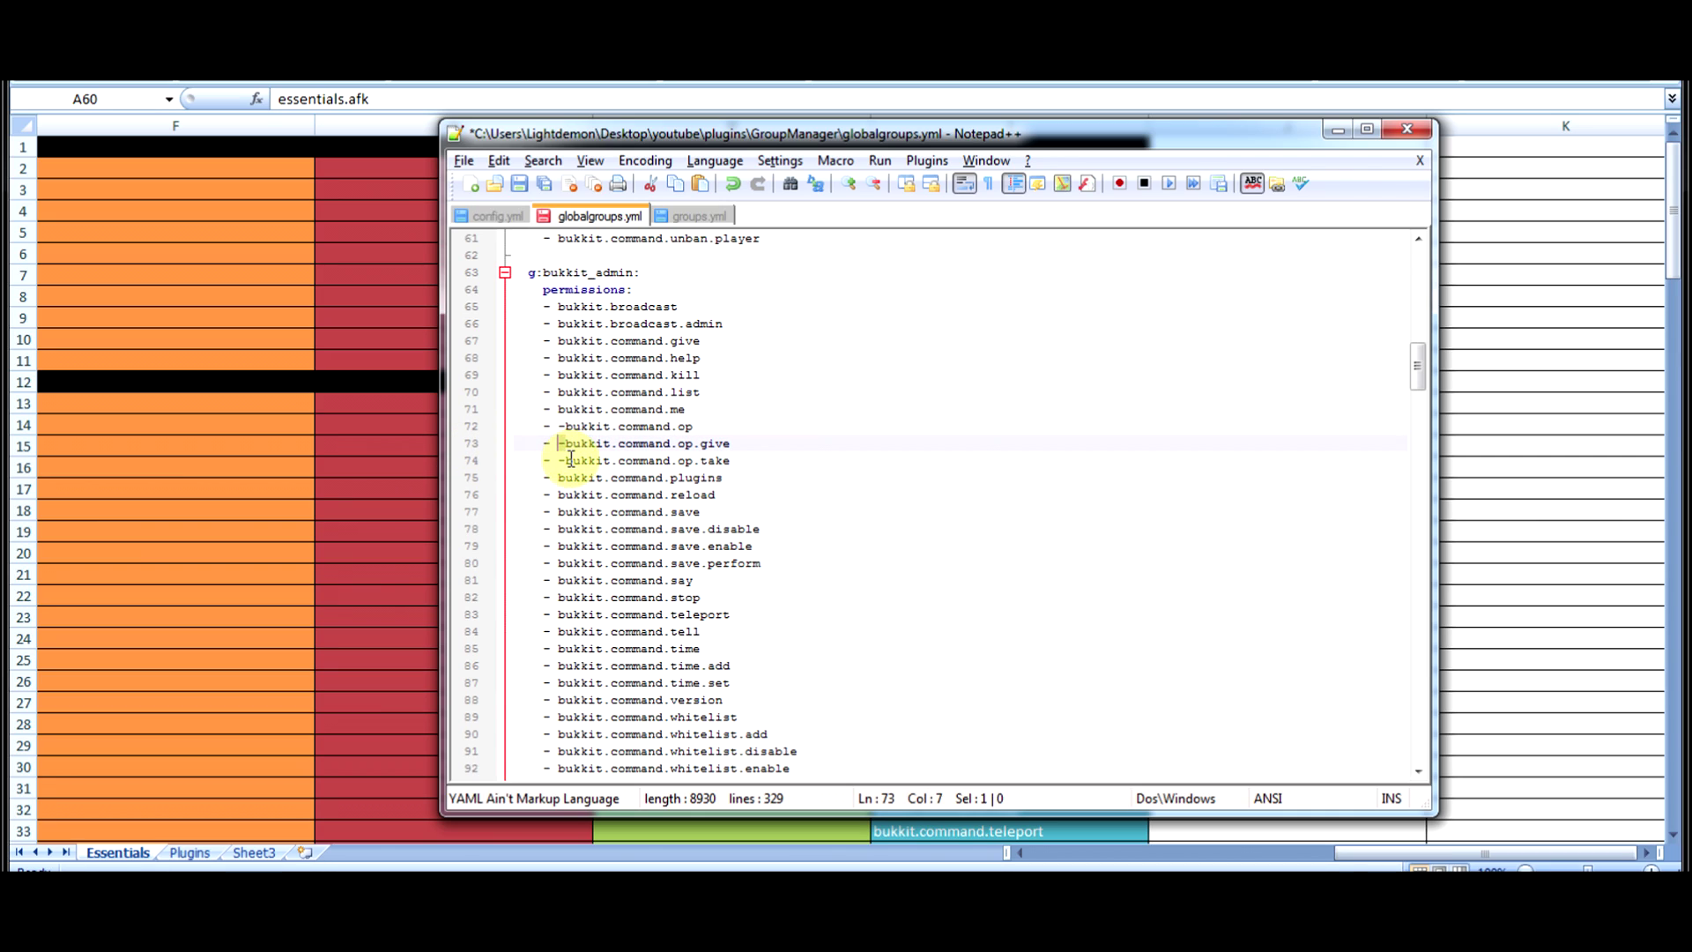
pyautogui.moveTo(566, 461); pyautogui.dragTo(558, 461)
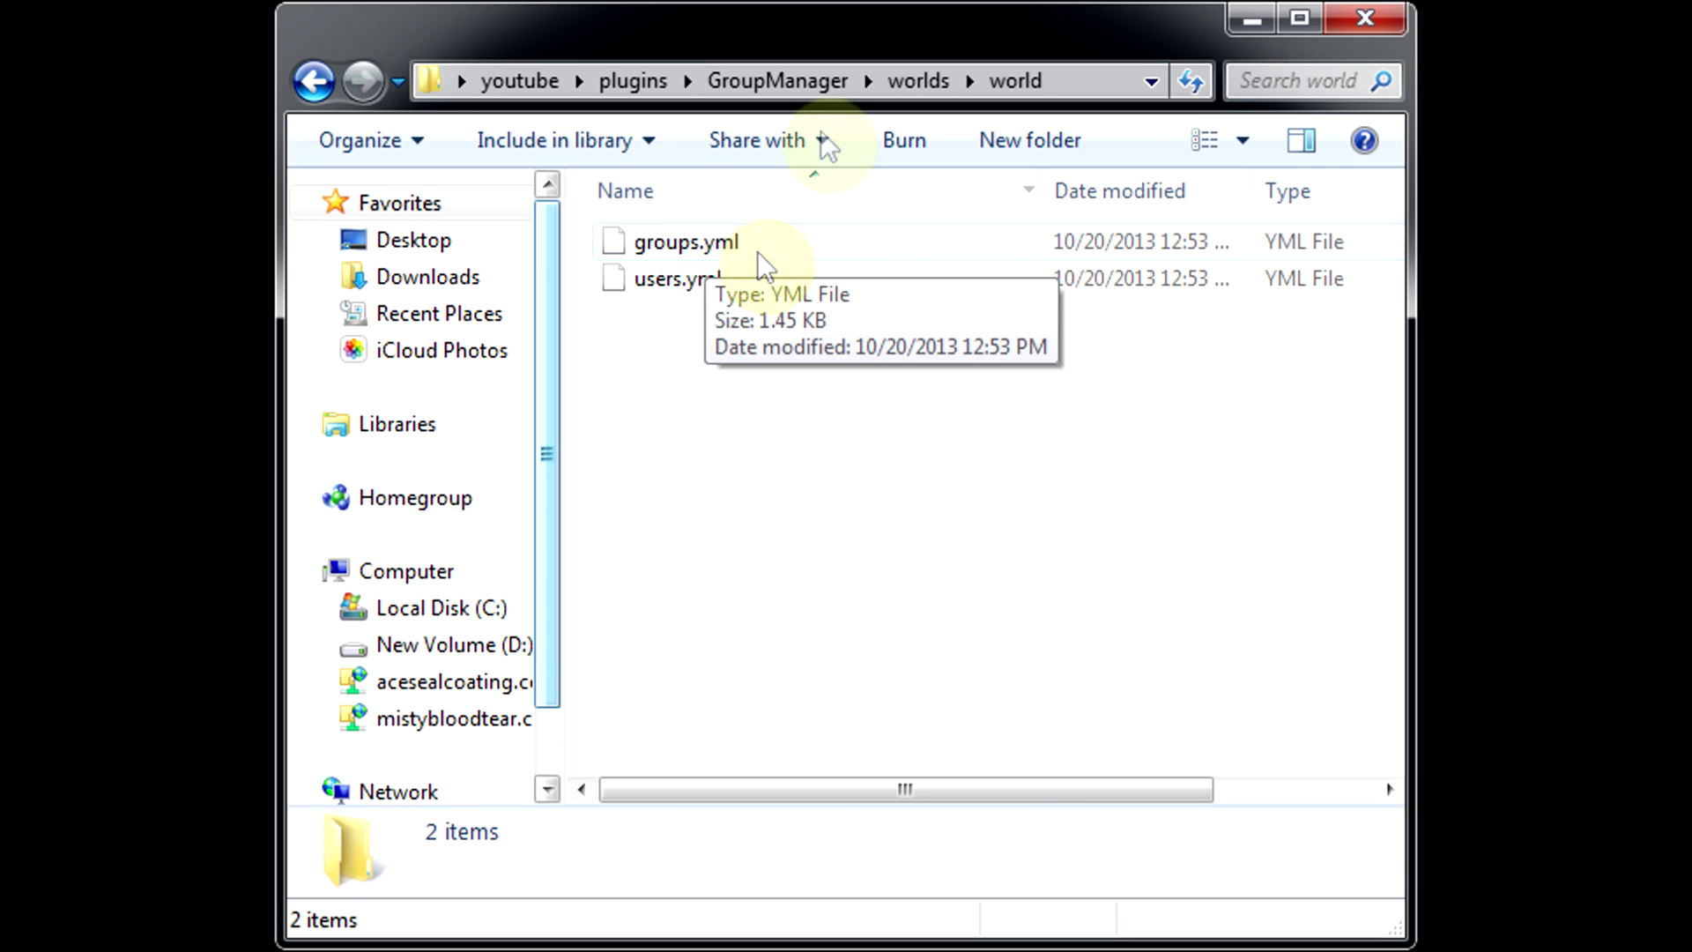
# Step: In File Explorer, return to the GroupManager folder and inspect the globalgroups.yml file and worlds folder details
pyautogui.click(785, 79)
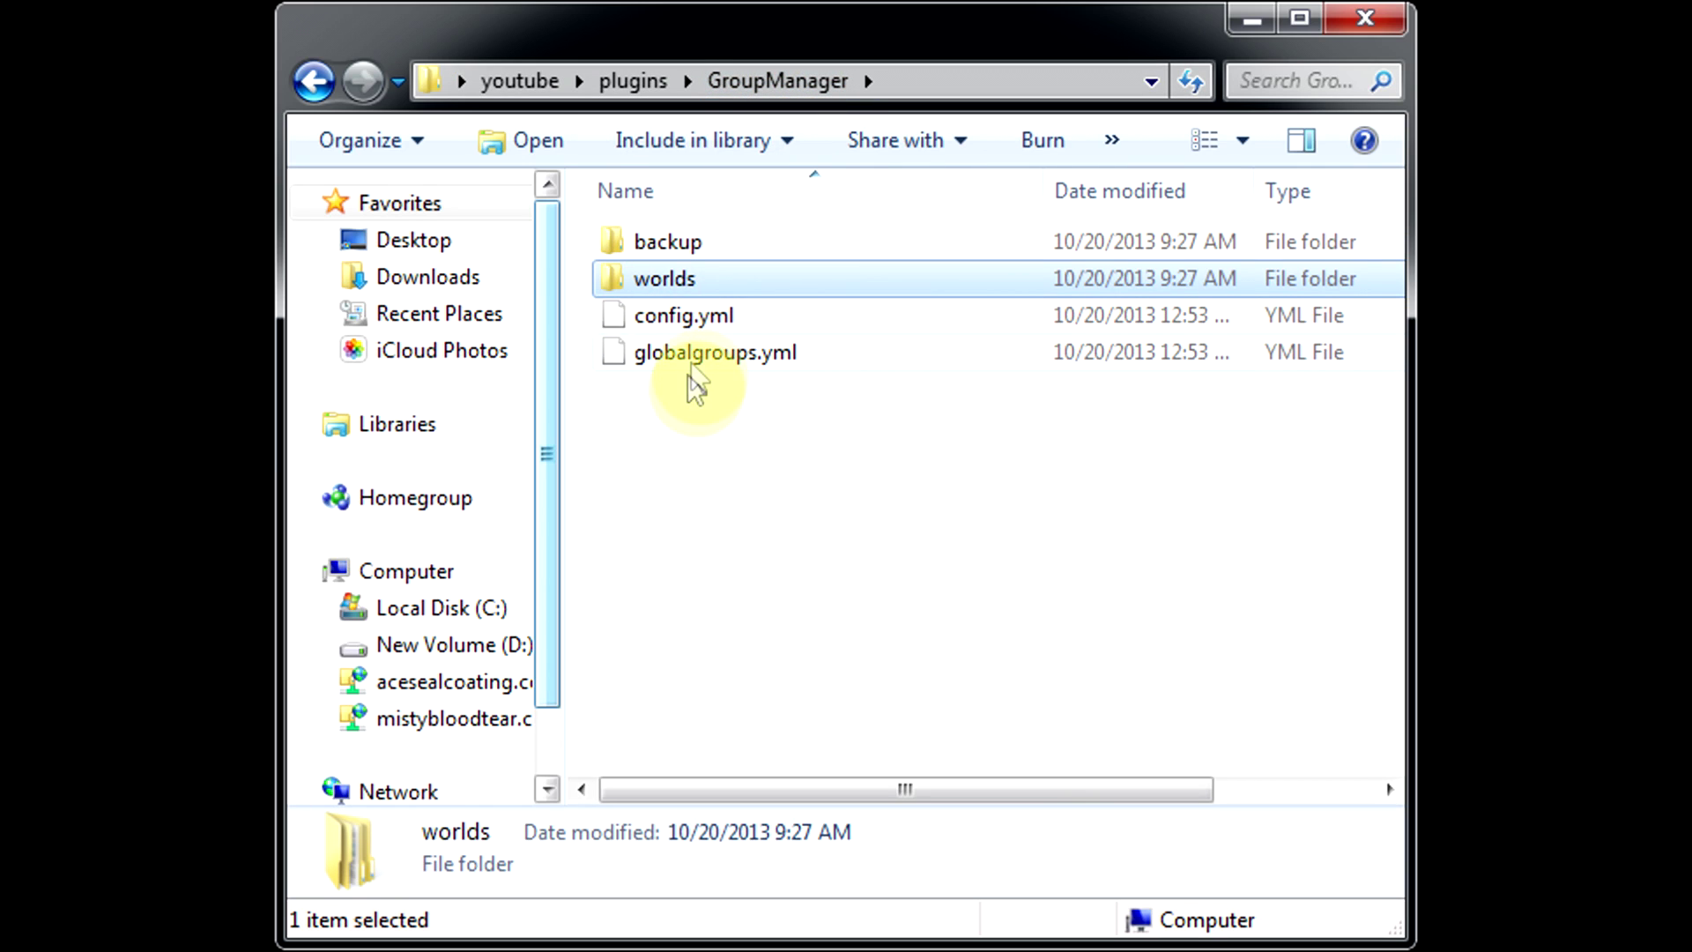
pyautogui.moveTo(819, 362)
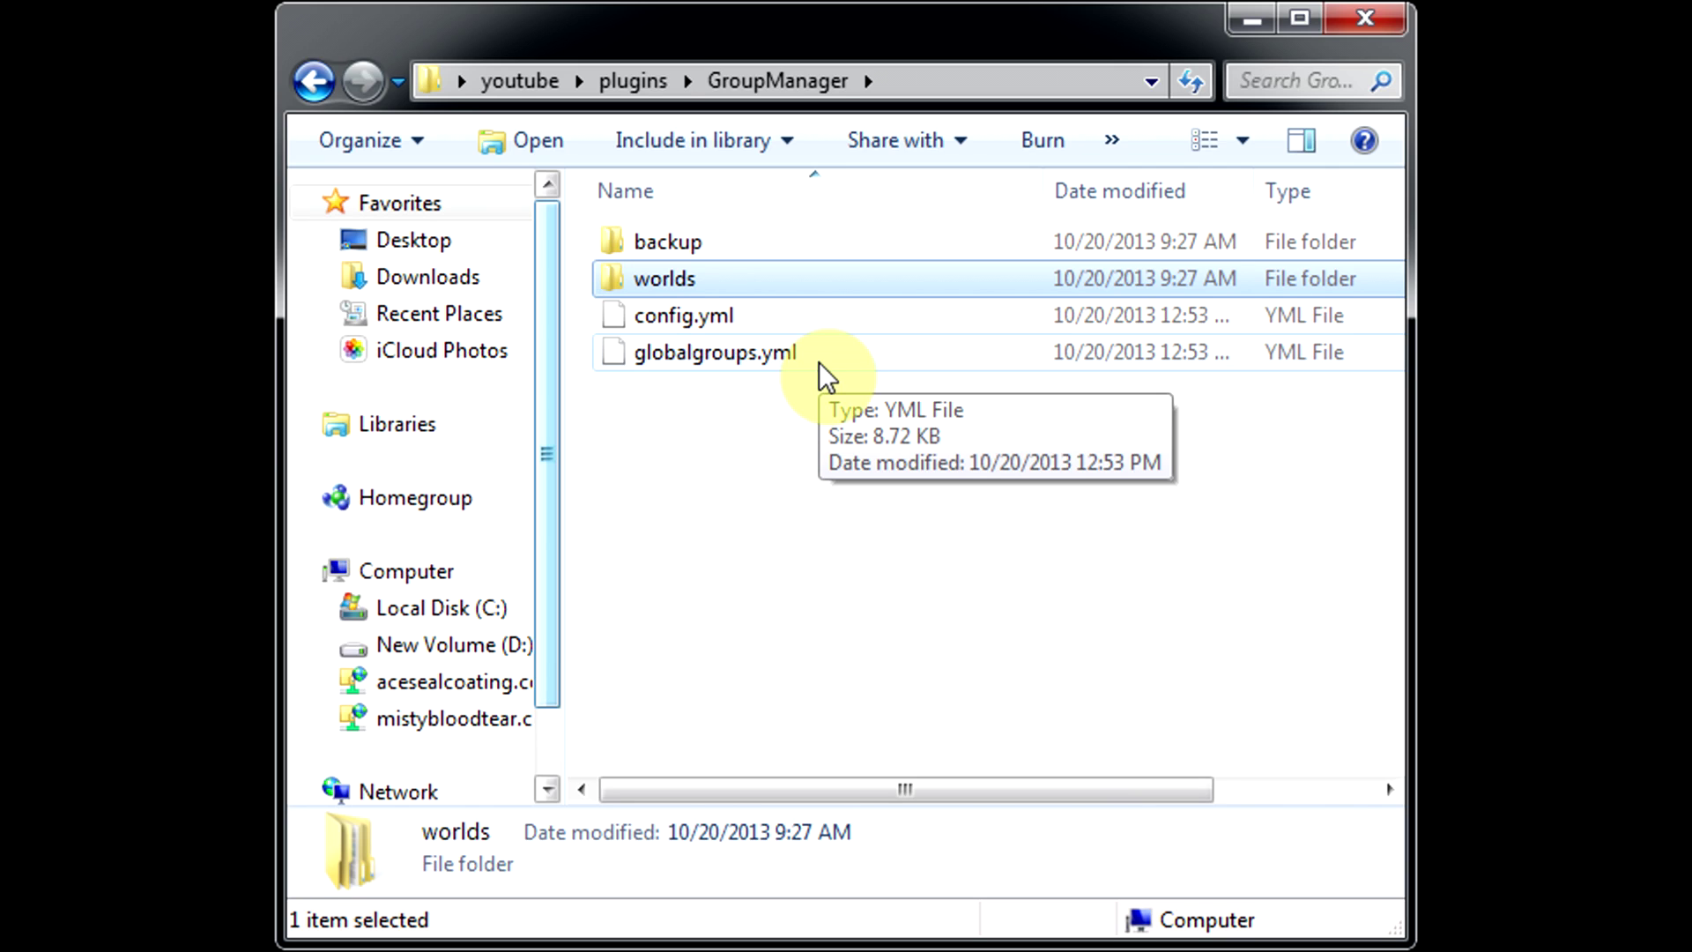
pyautogui.moveTo(710, 279)
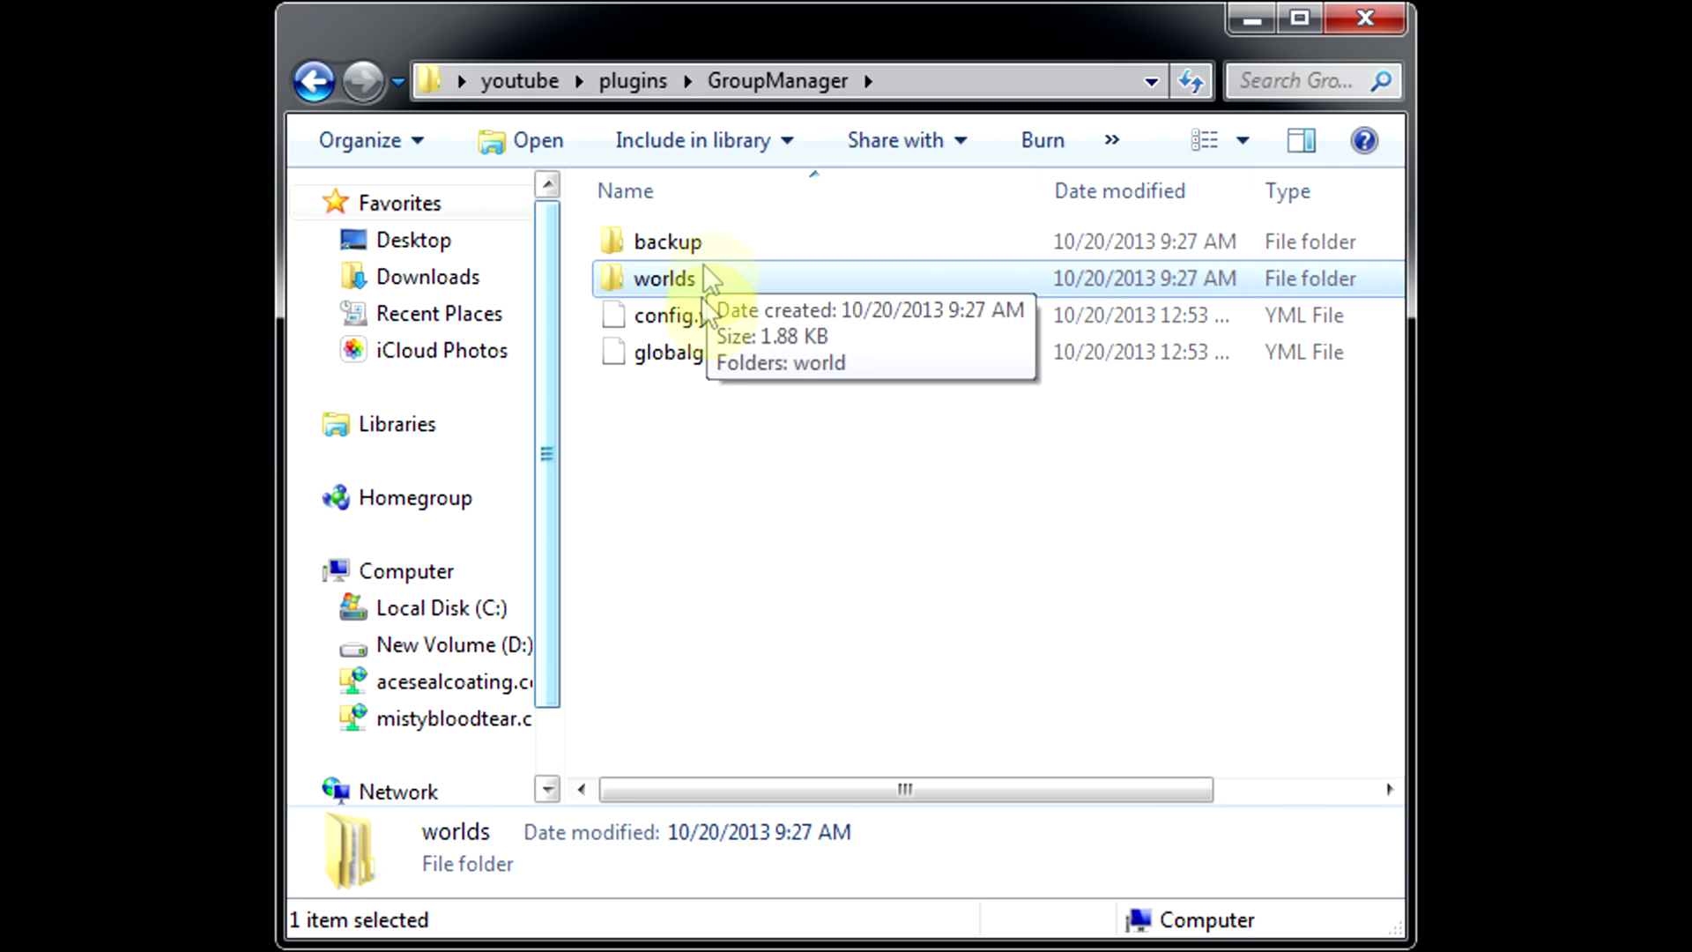